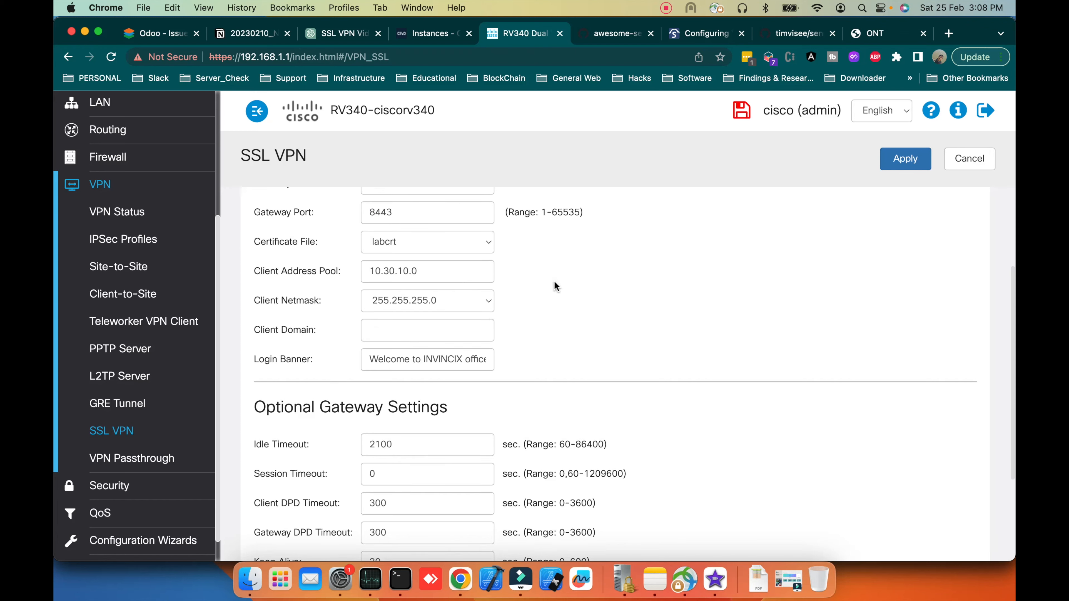
Check the available gateway interfaces and the gateway port in the mandatory gateway settings
left_click(476, 227)
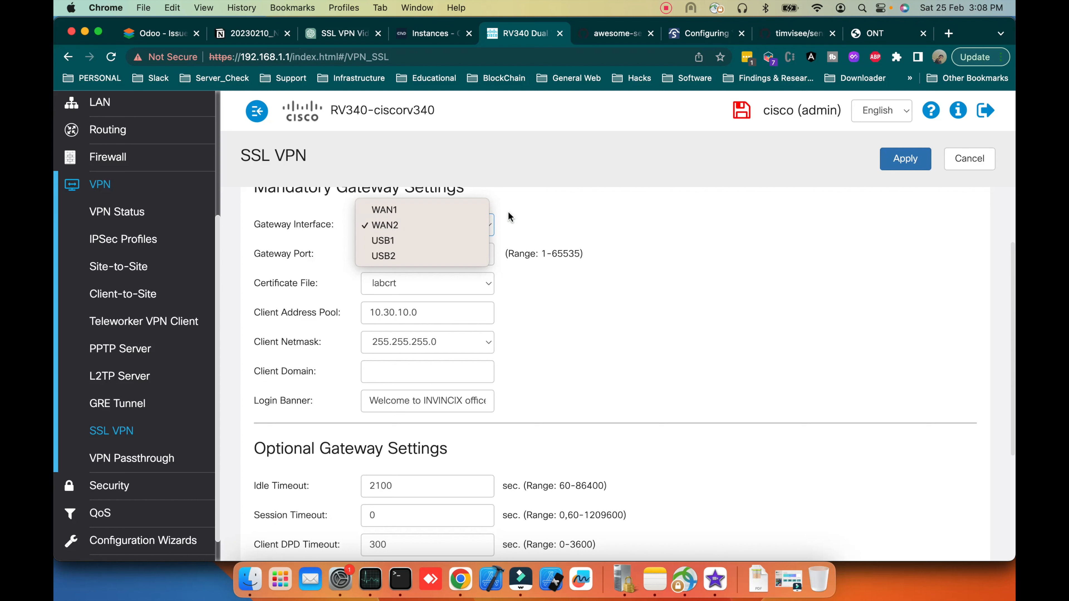
left_click(602, 265)
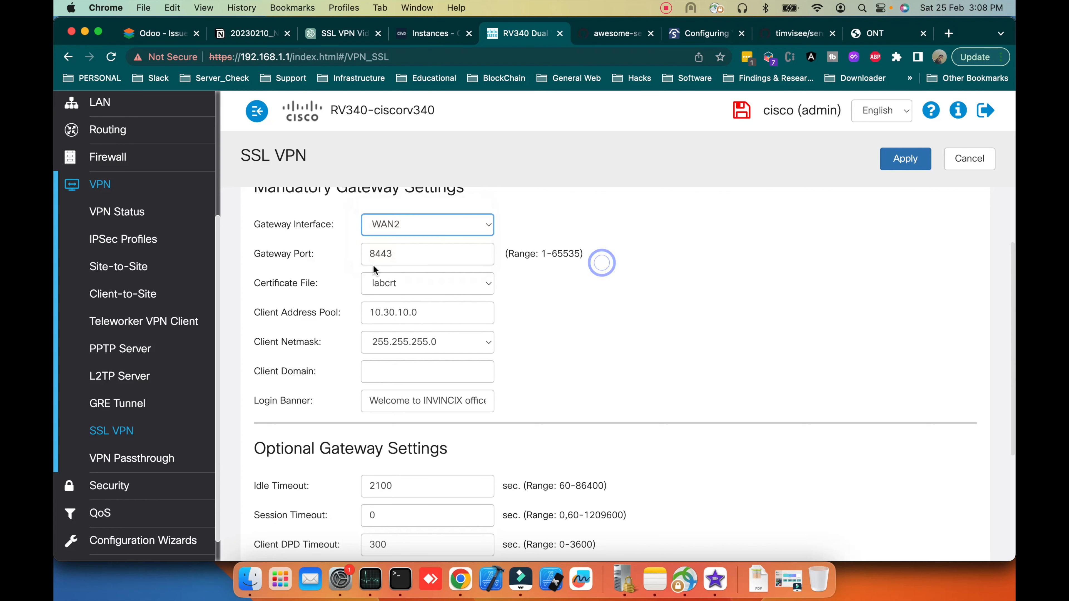
double_click(386, 254)
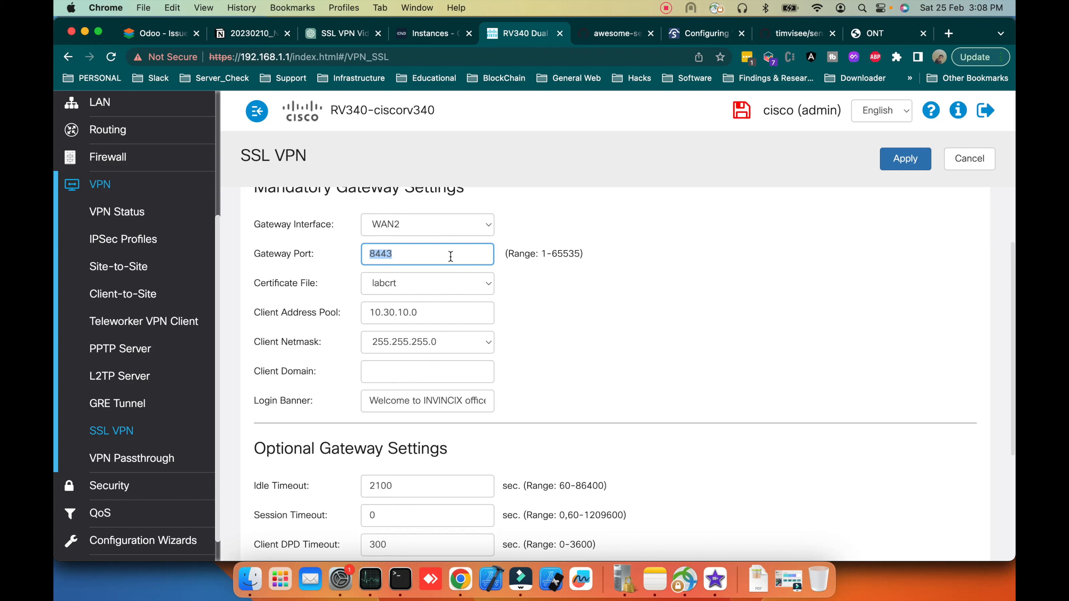
Switch the gateway's certificate file to Default and back to labcrt
left_click(405, 291)
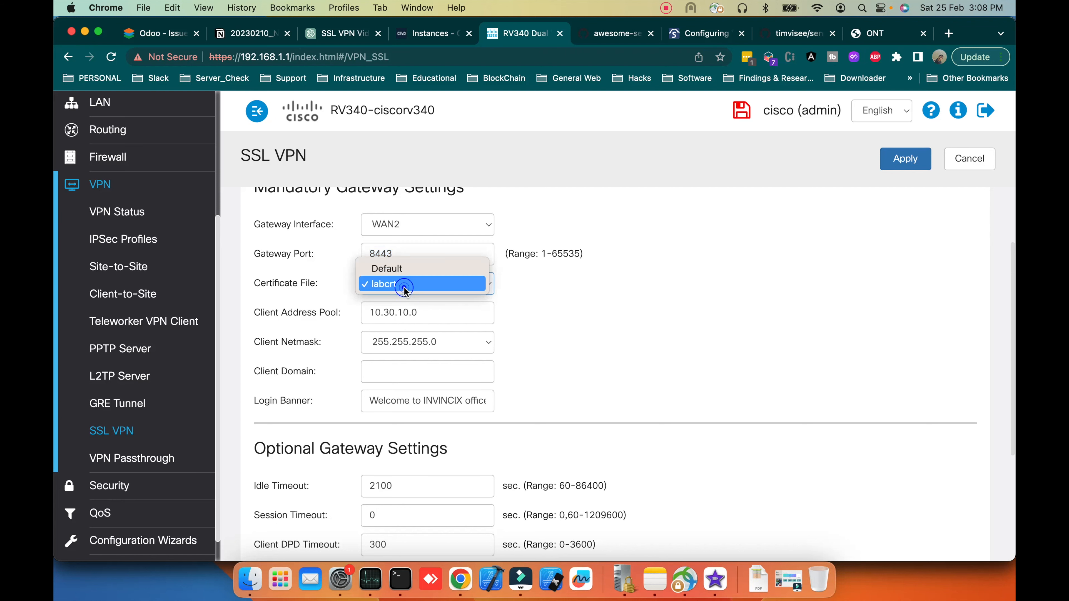
left_click(406, 270)
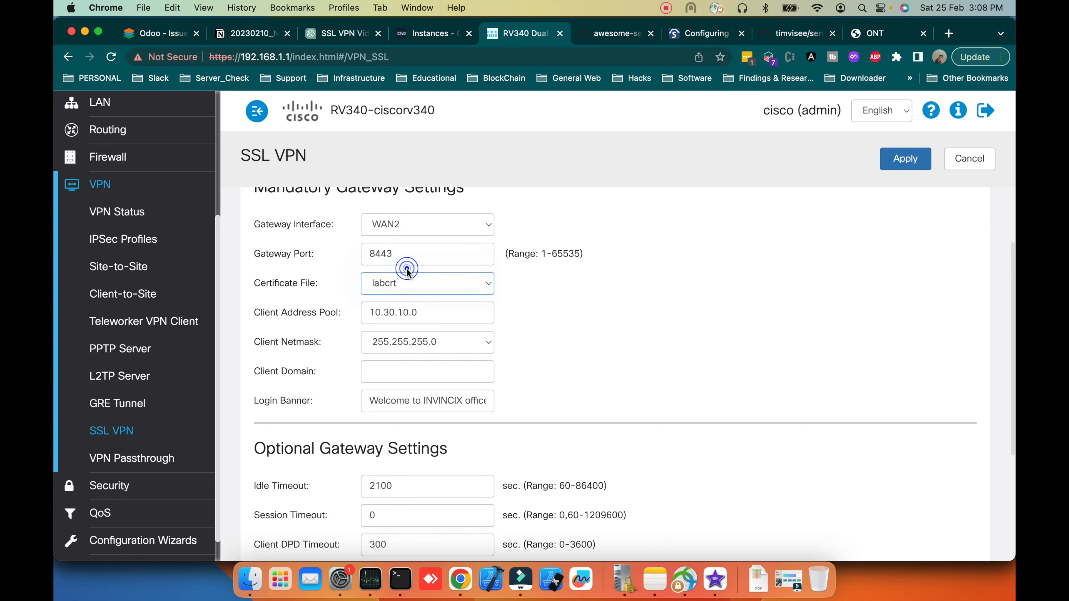
left_click(412, 283)
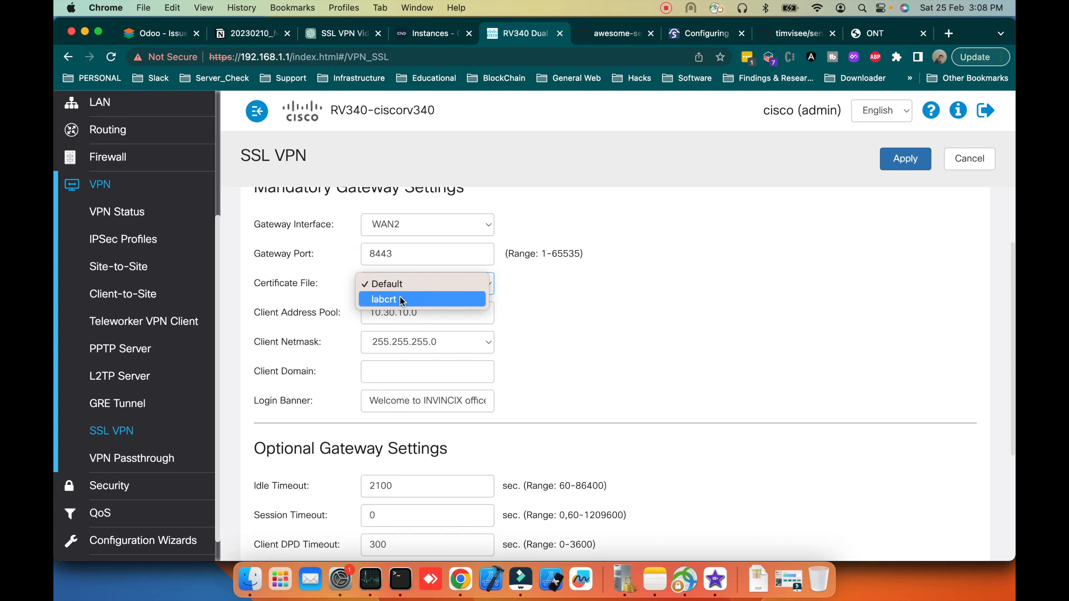
left_click(401, 300)
left_click(514, 310)
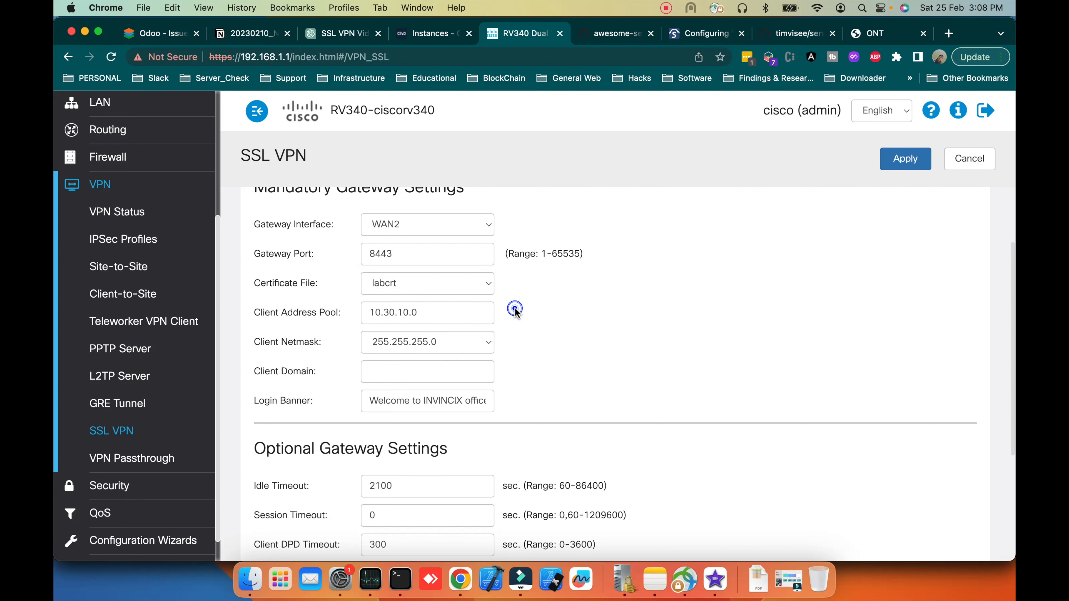
Examine the client address pool, client netmask, login banner and optional gateway settings
double_click(418, 318)
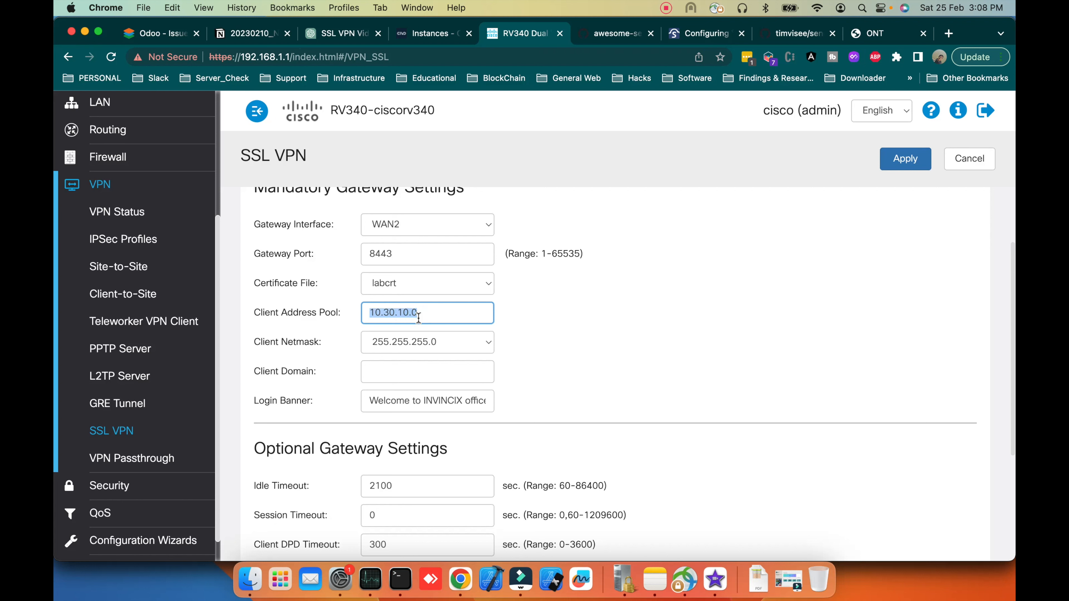
left_click(407, 343)
left_click(640, 337)
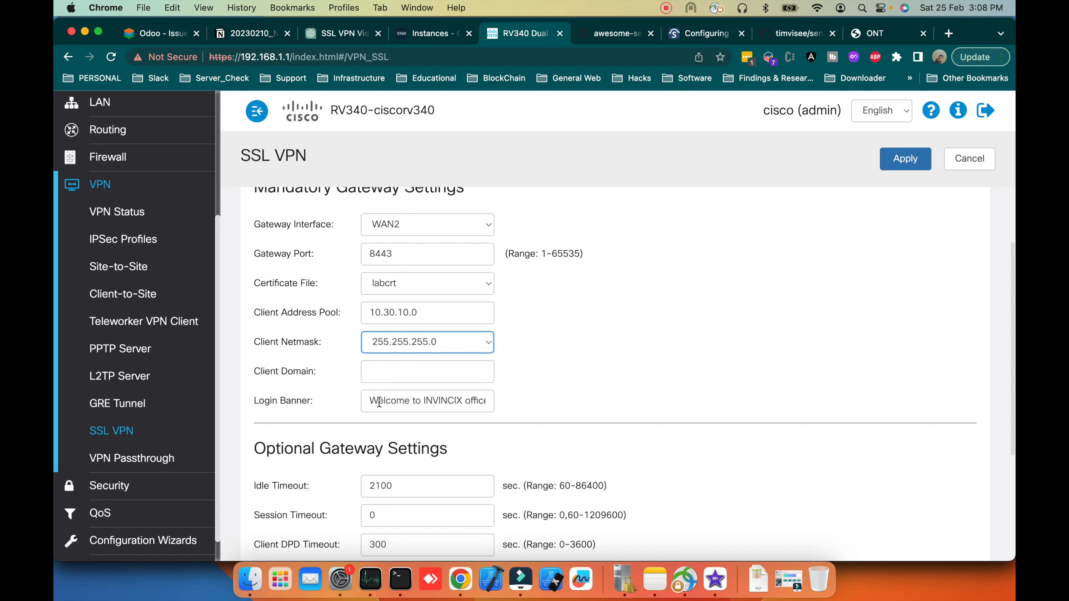
left_click_drag(370, 403, 521, 413)
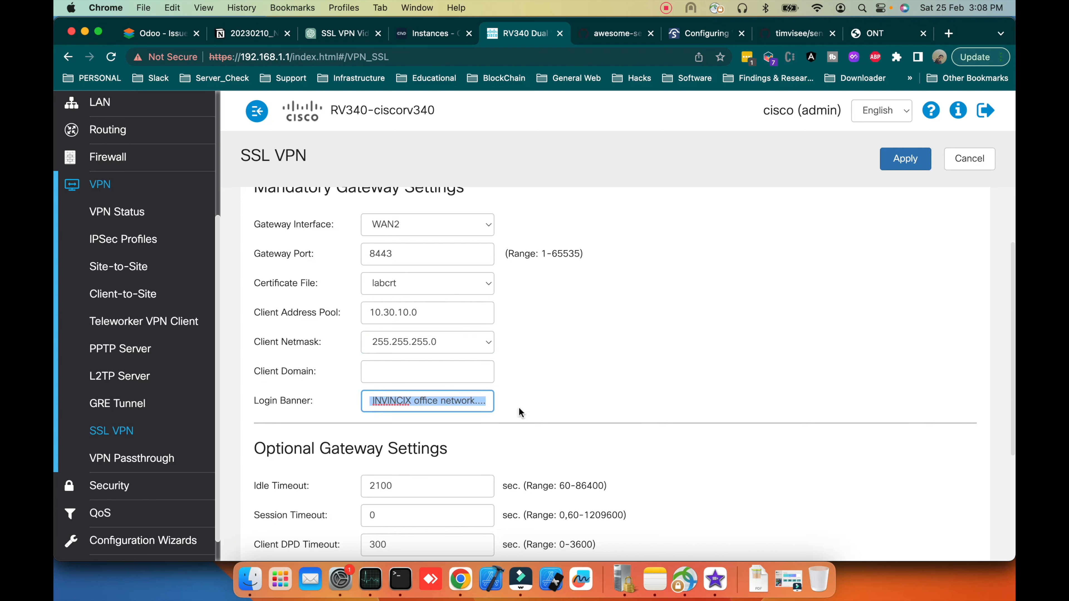
left_click(521, 413)
scroll(521, 414, "down", 1)
scroll(521, 413, "down", 5)
scroll(520, 413, "up", 8)
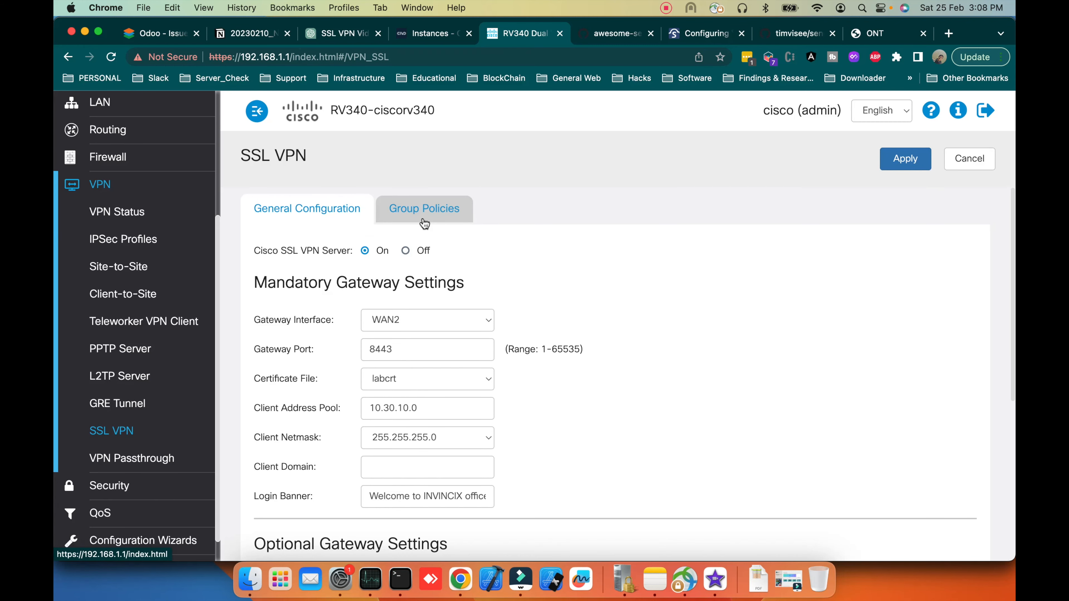
Add a new SSL VPN group policy and name it SSLVPN
left_click(424, 210)
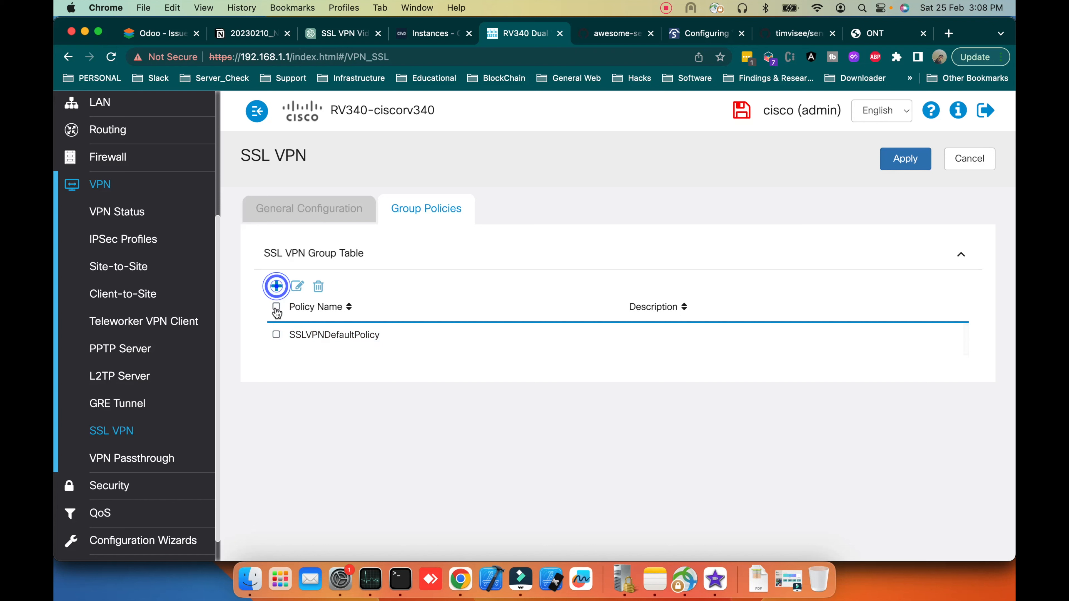
left_click(276, 286)
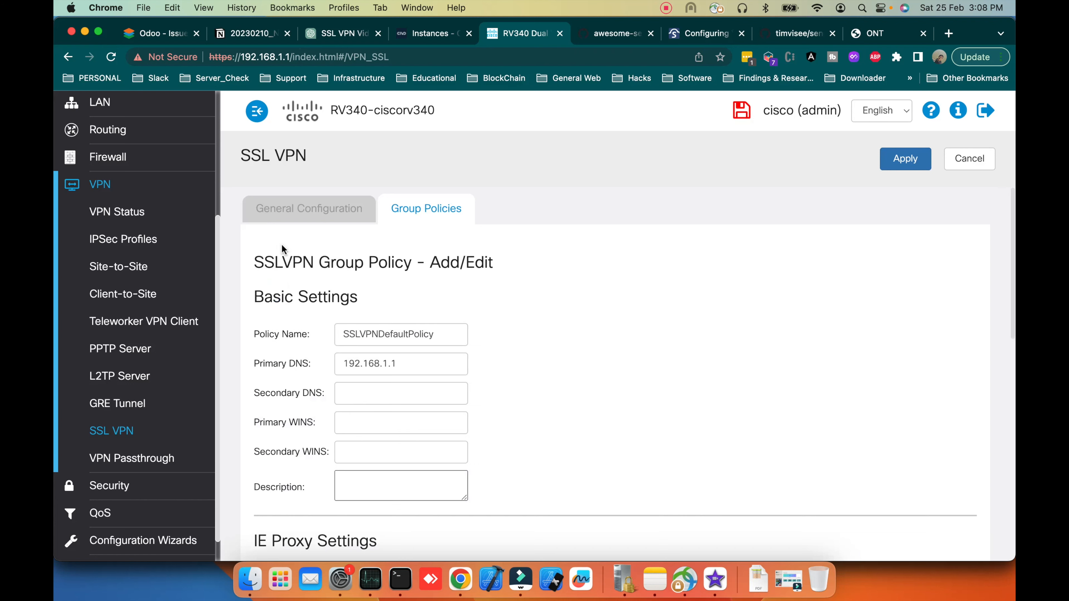
left_click(384, 332)
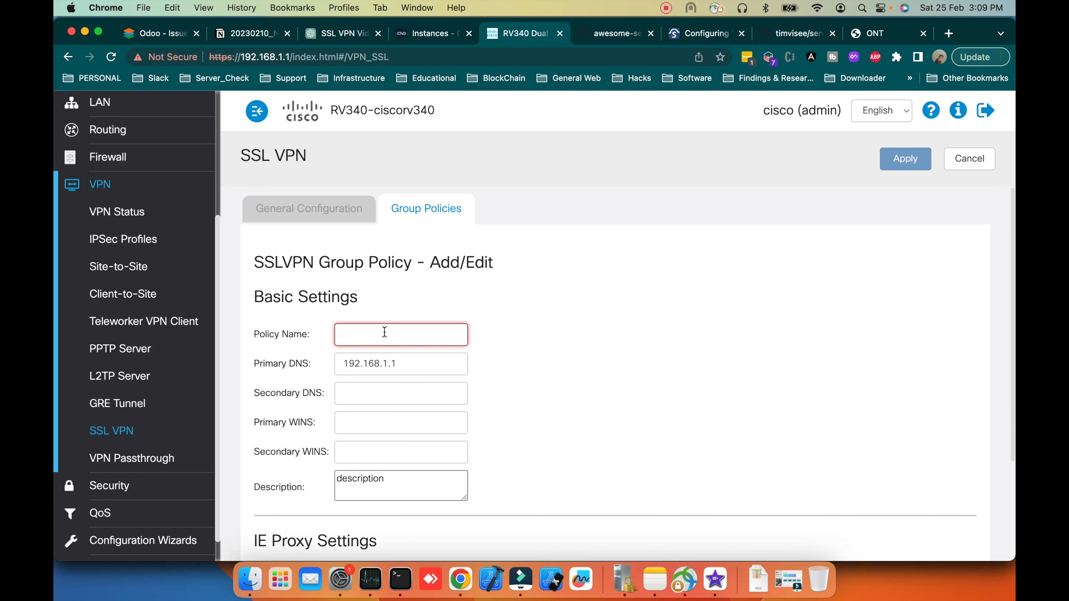
type("SS")
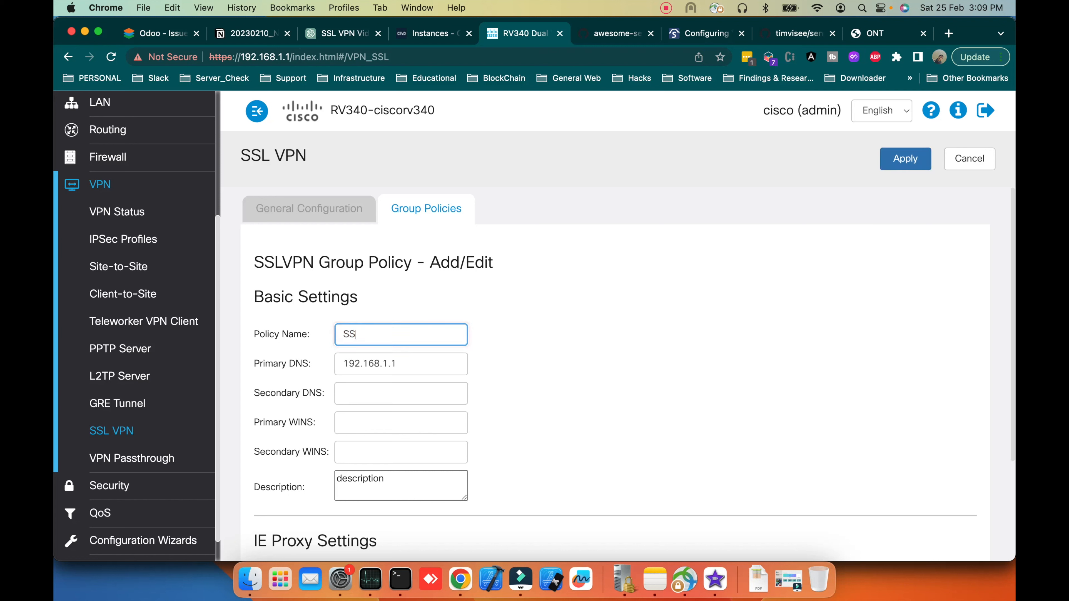
type("L VPN")
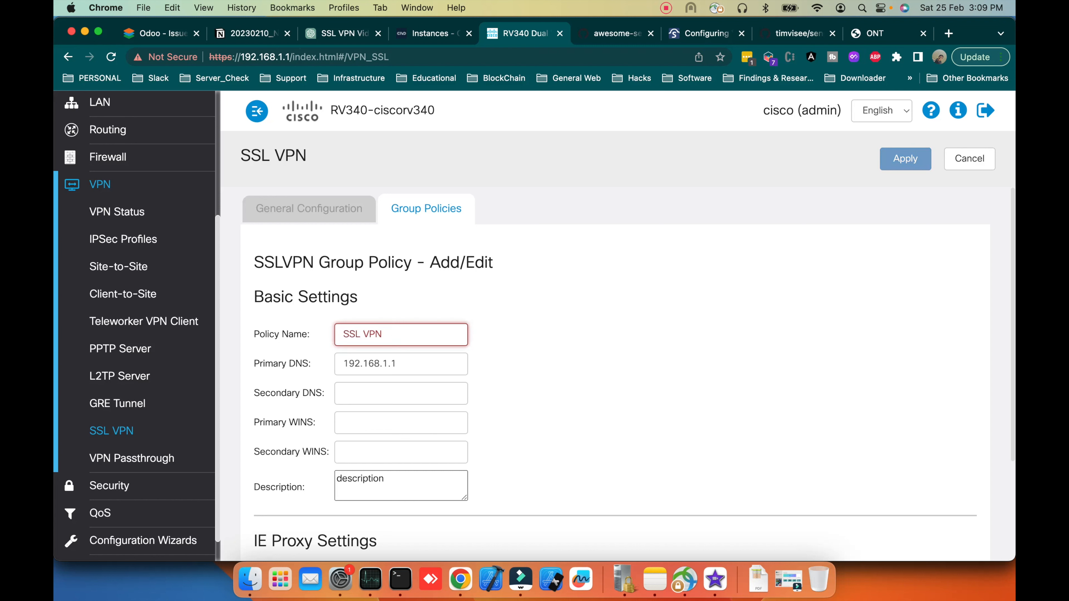
left_click(365, 335)
key("BackSpace")
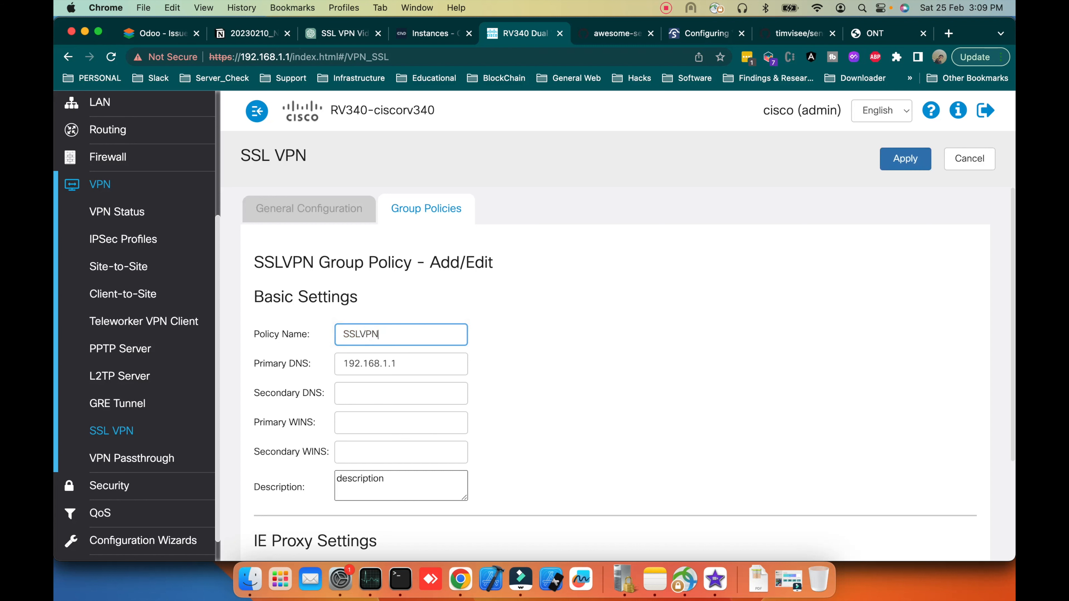
left_click(523, 386)
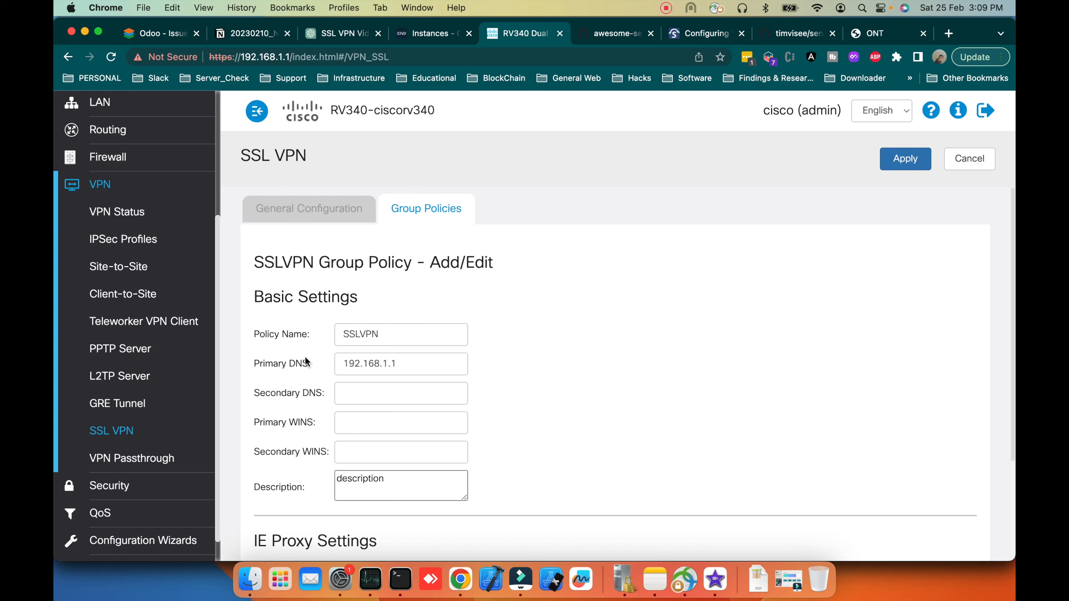
Check the new policy's primary DNS and enable split tunneling for it
left_click(394, 363)
double_click(394, 363)
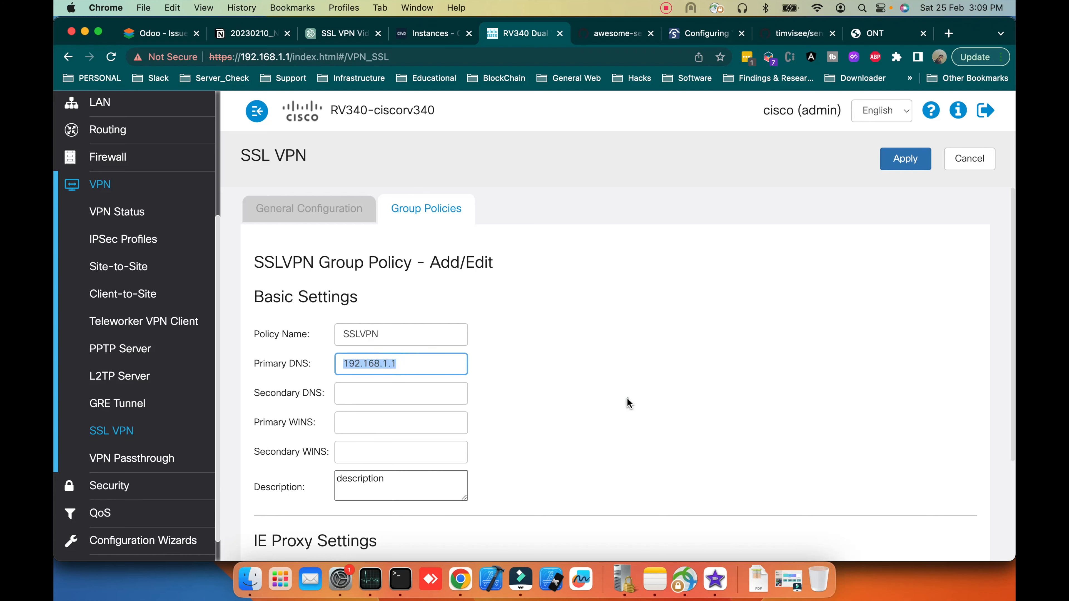
left_click(627, 400)
scroll(627, 400, "down", 3)
scroll(627, 400, "down", 2)
left_click(405, 347)
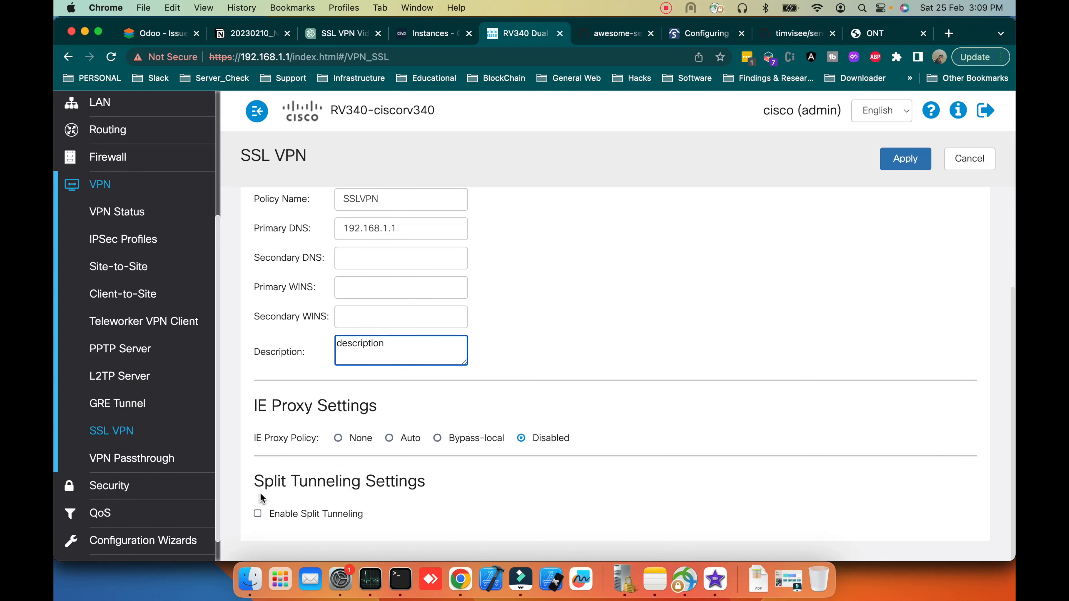
left_click(256, 514)
scroll(495, 494, "down", 5)
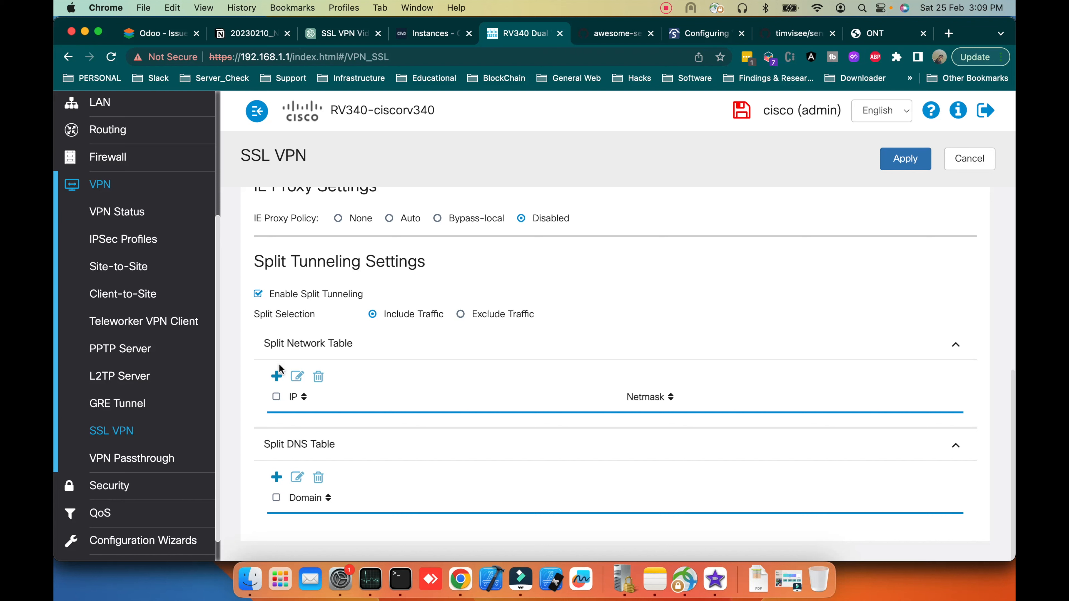
Add the networks 192.168.1.0, 192.168.2.0 and 172.31.1.0, each with netmask 255.255.255.0, to the split network table
left_click(276, 379)
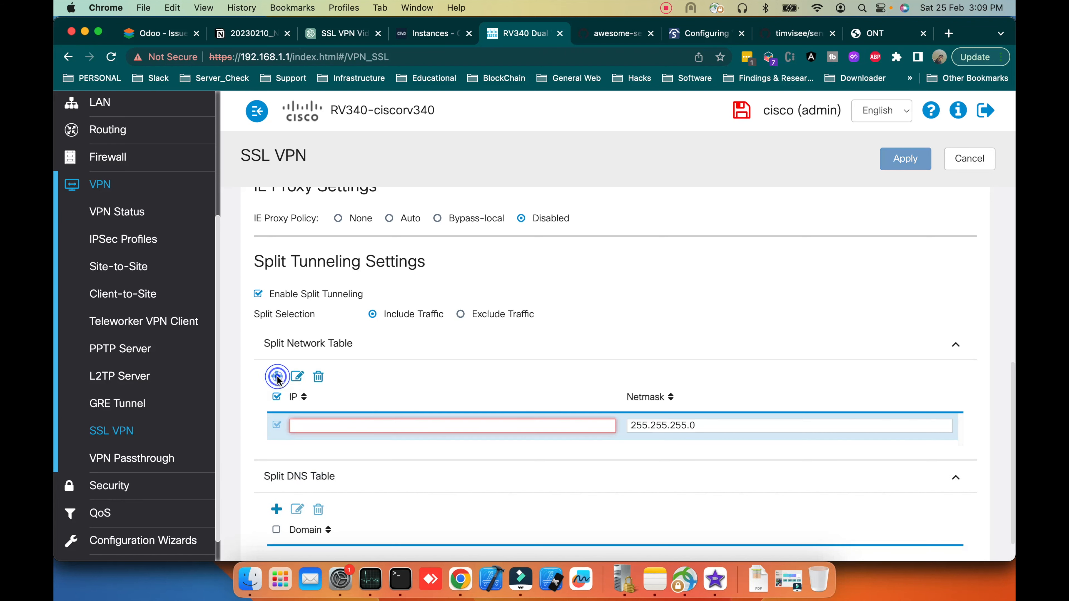
type("192.168.1.0")
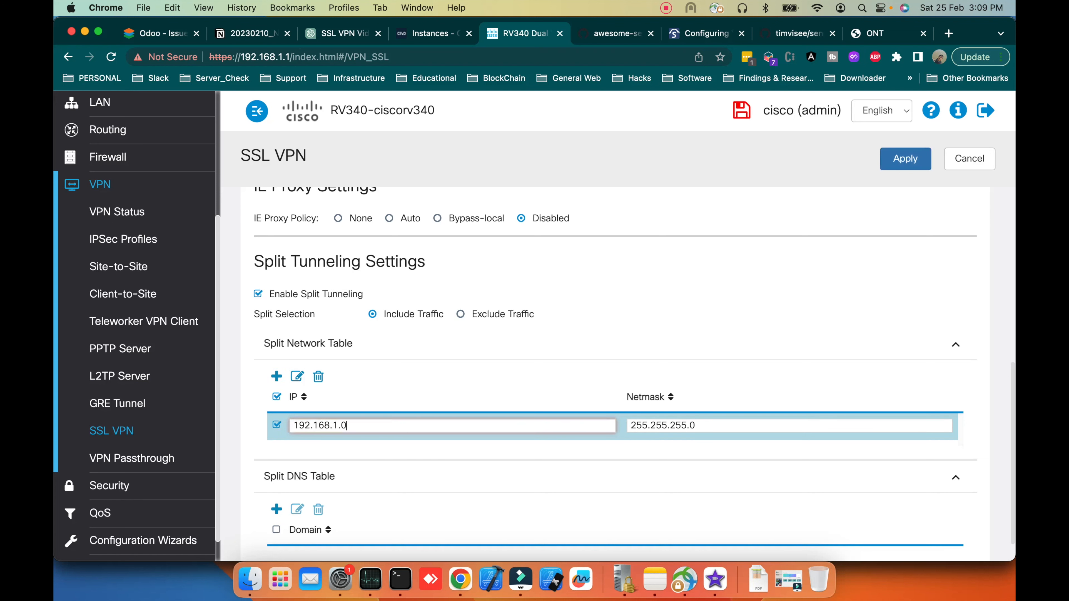
left_click(277, 377)
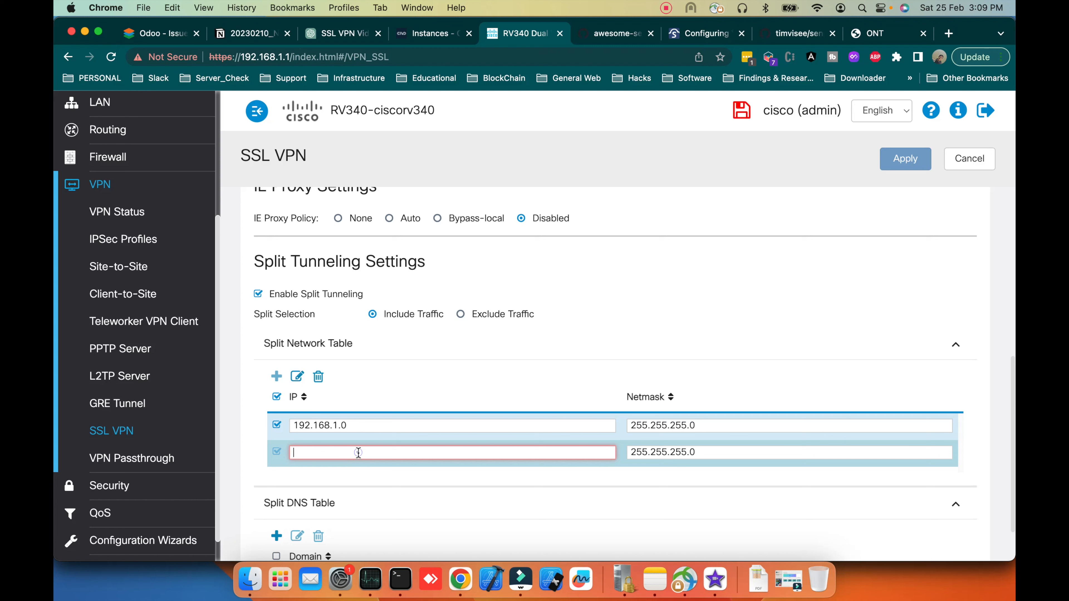
type("2.168.2.0")
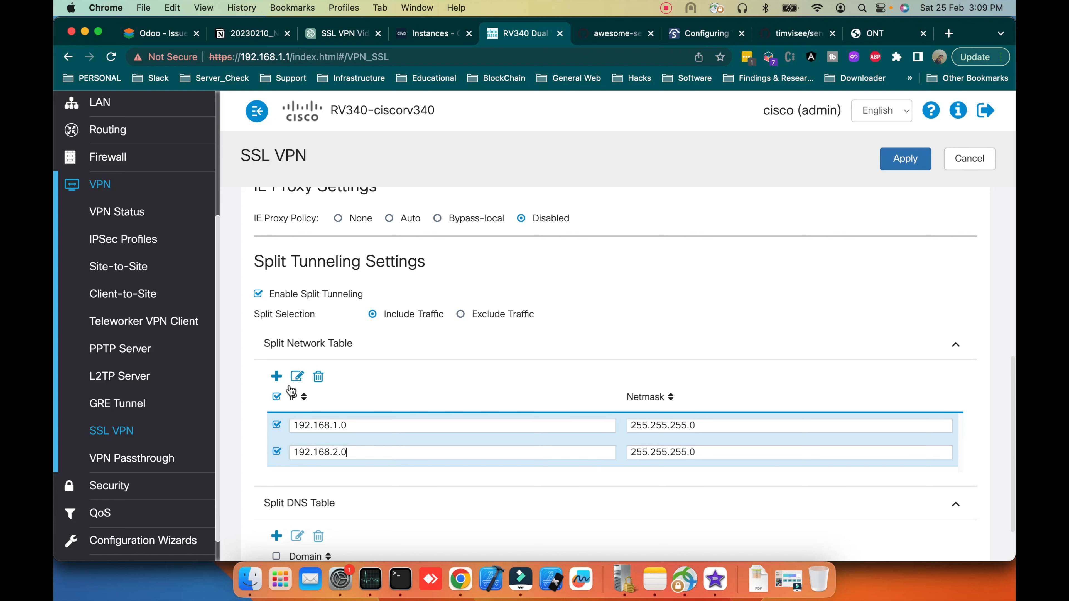
left_click(278, 376)
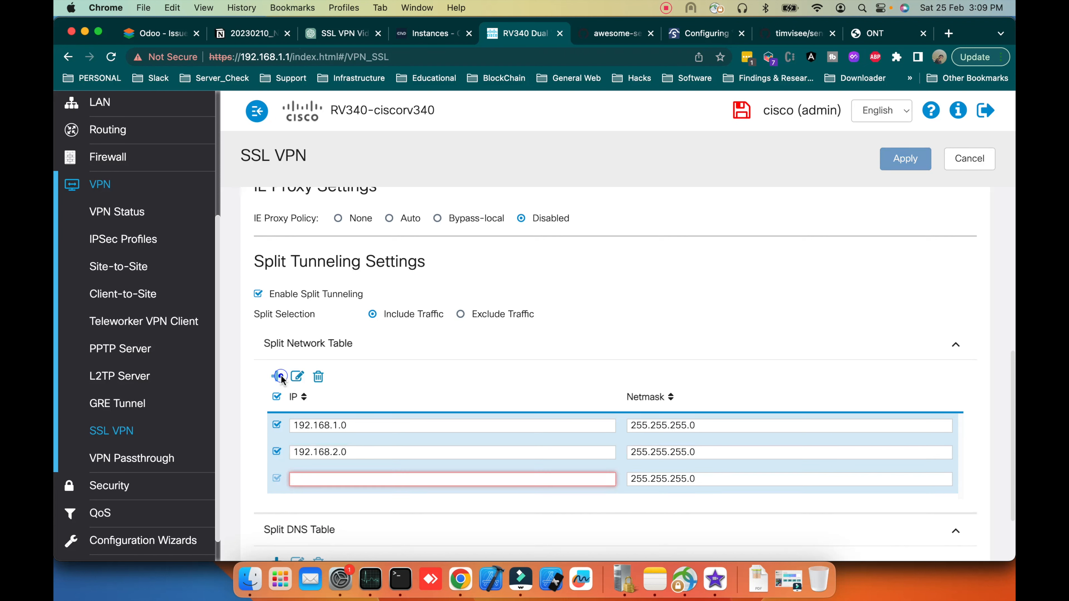
left_click(324, 472)
type("172.3")
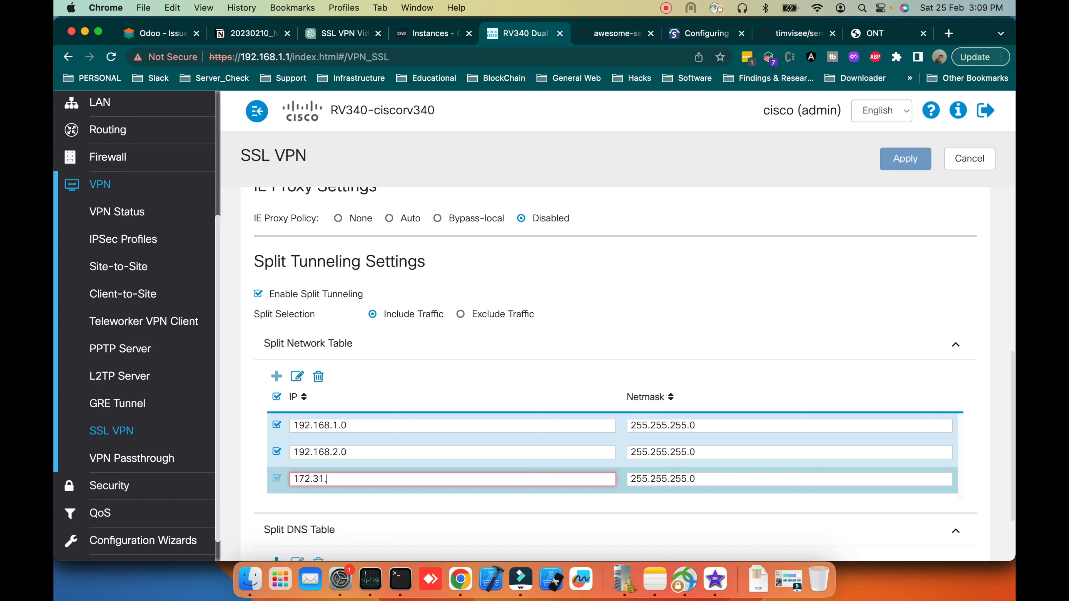
type("1.1.0")
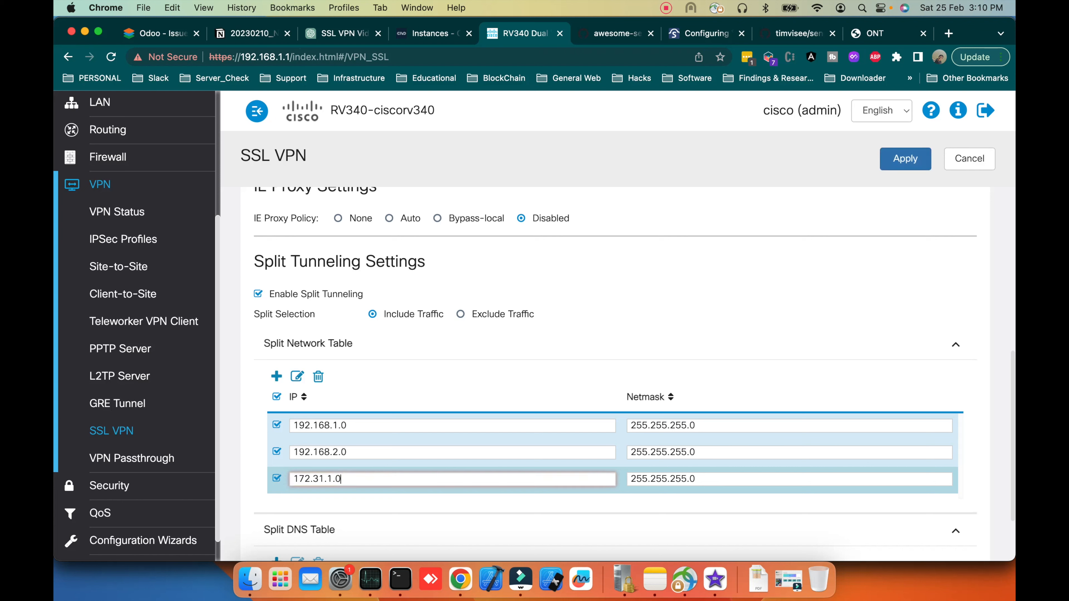
left_click(539, 396)
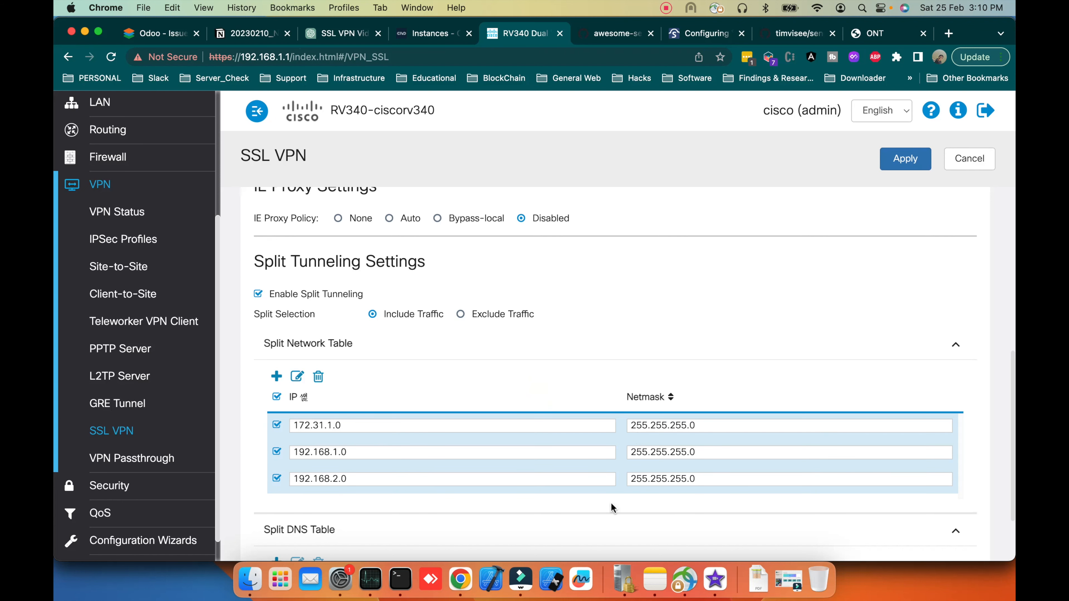
Apply the new group policy with its split tunneling settings
scroll(612, 507, "down", 2)
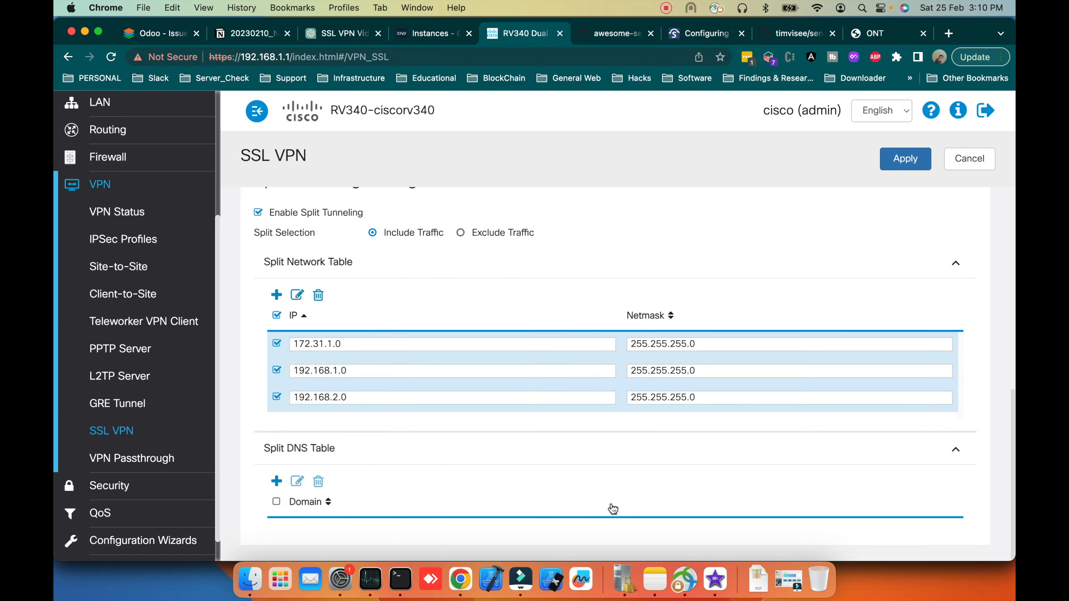
scroll(612, 508, "up", 10)
left_click(899, 169)
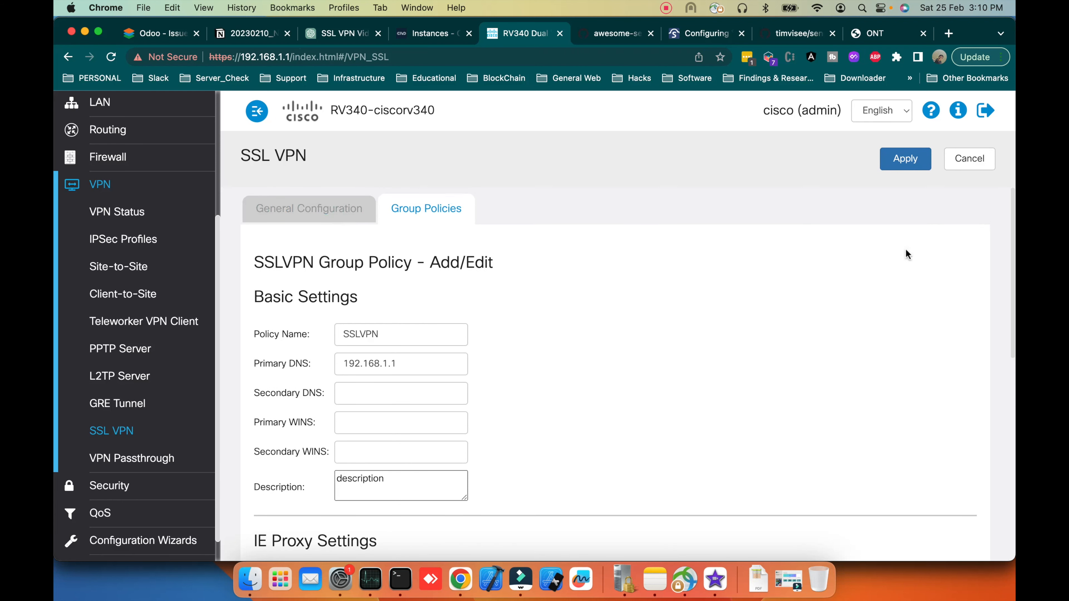
left_click(905, 159)
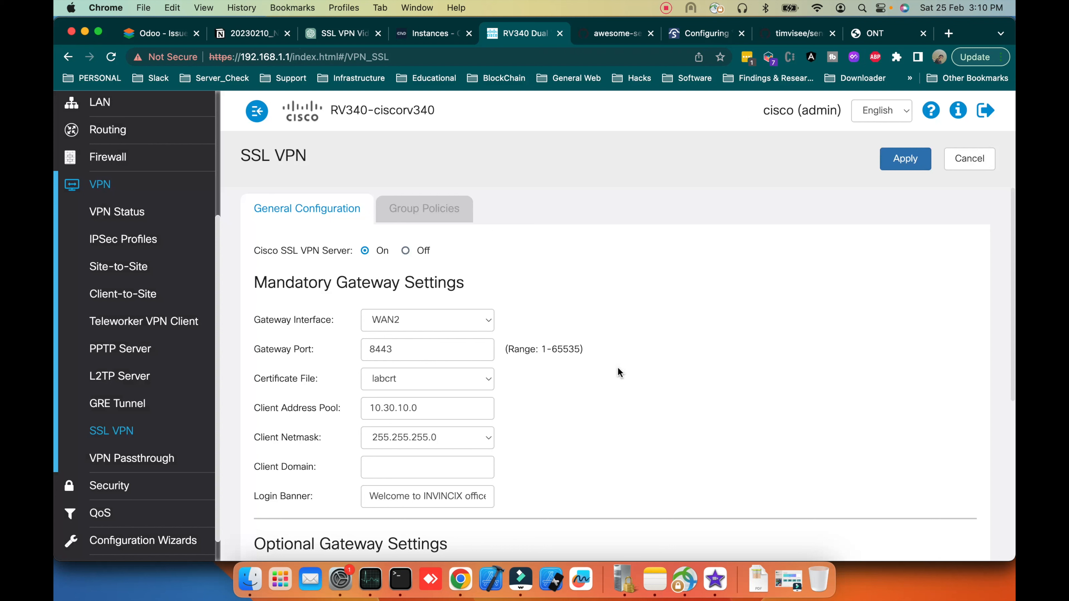
Check the policies listed in the SSL VPN group table, and return to the general configuration
left_click(419, 215)
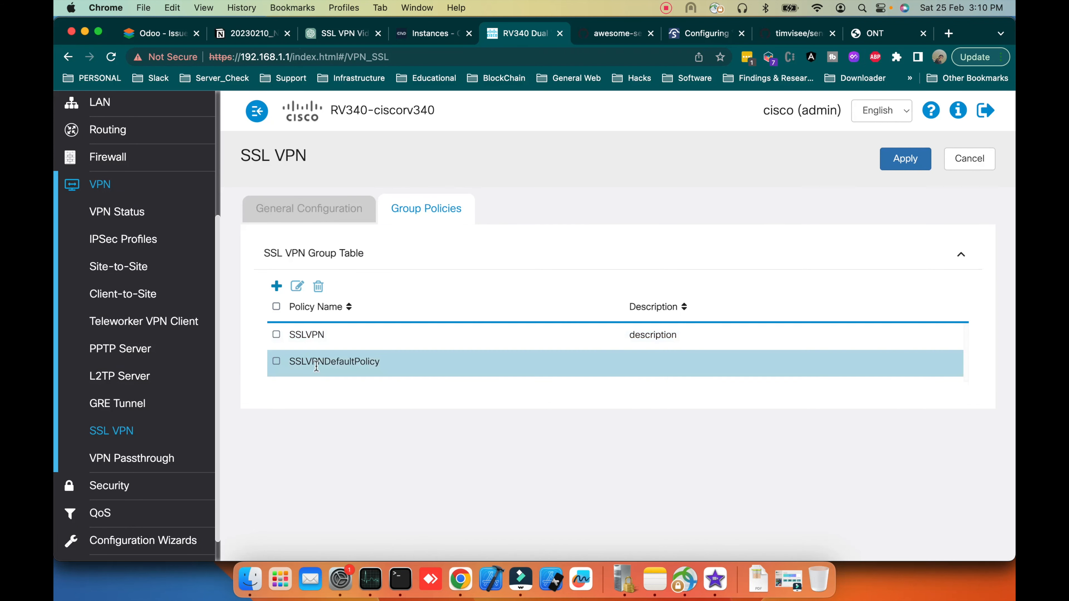
double_click(344, 362)
double_click(304, 335)
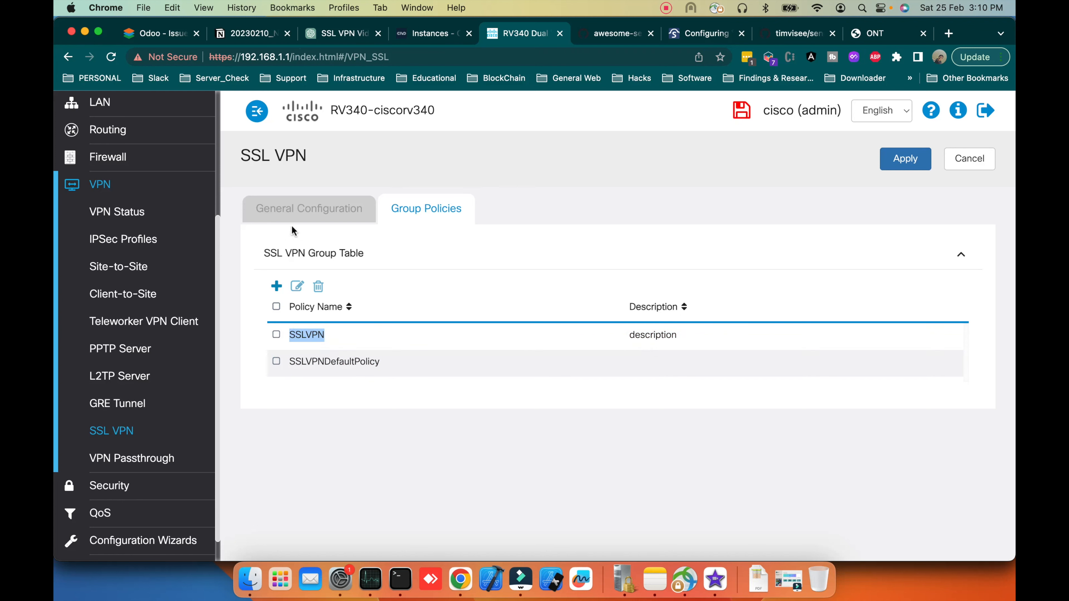
left_click(297, 210)
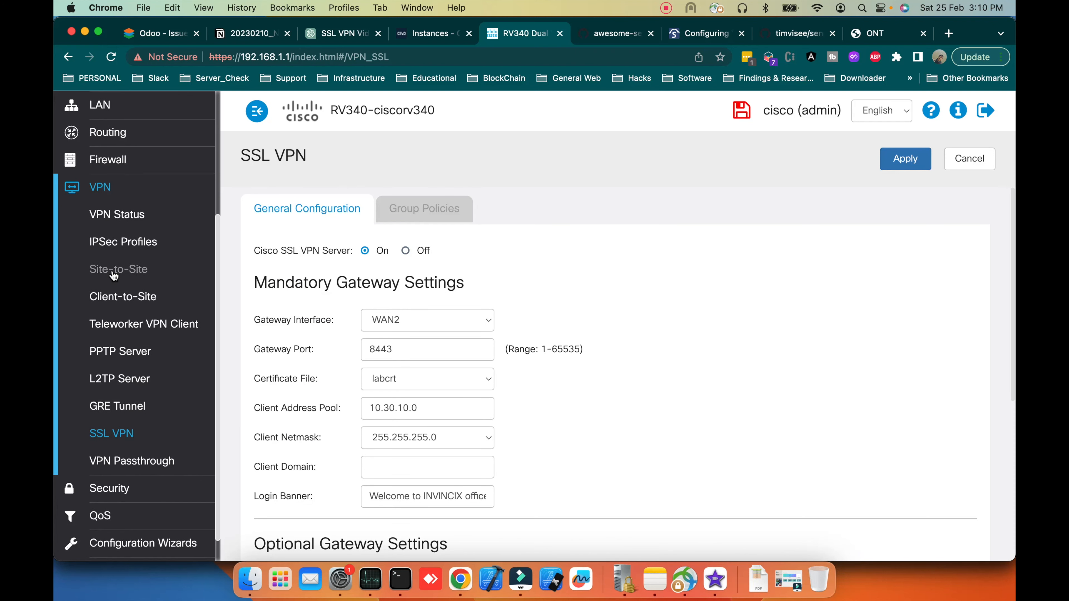
Open the user groups table in the system configuration
scroll(96, 261, "up", 5)
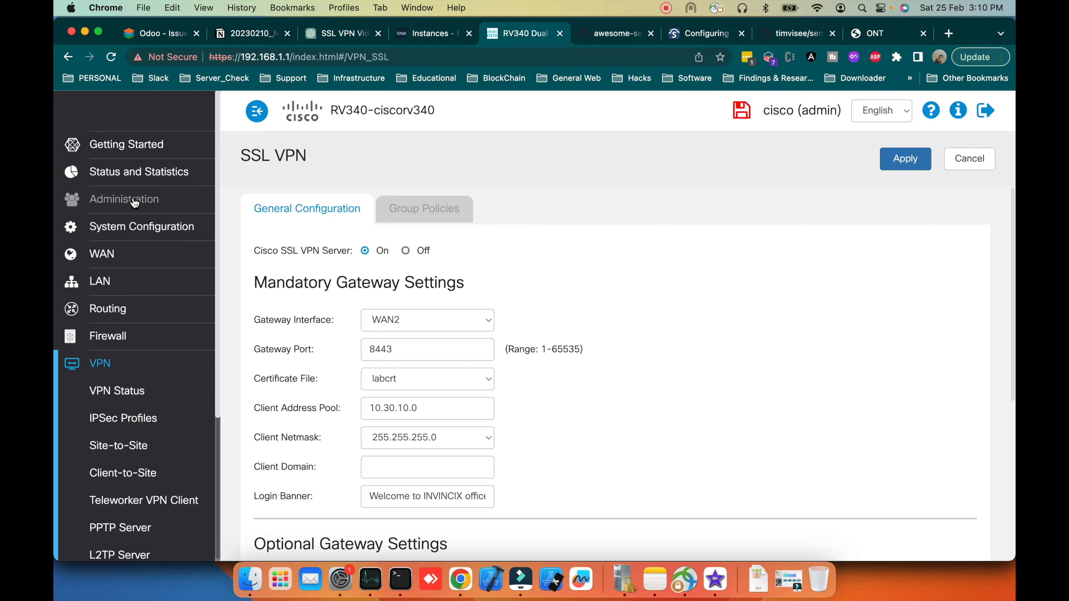
left_click(145, 226)
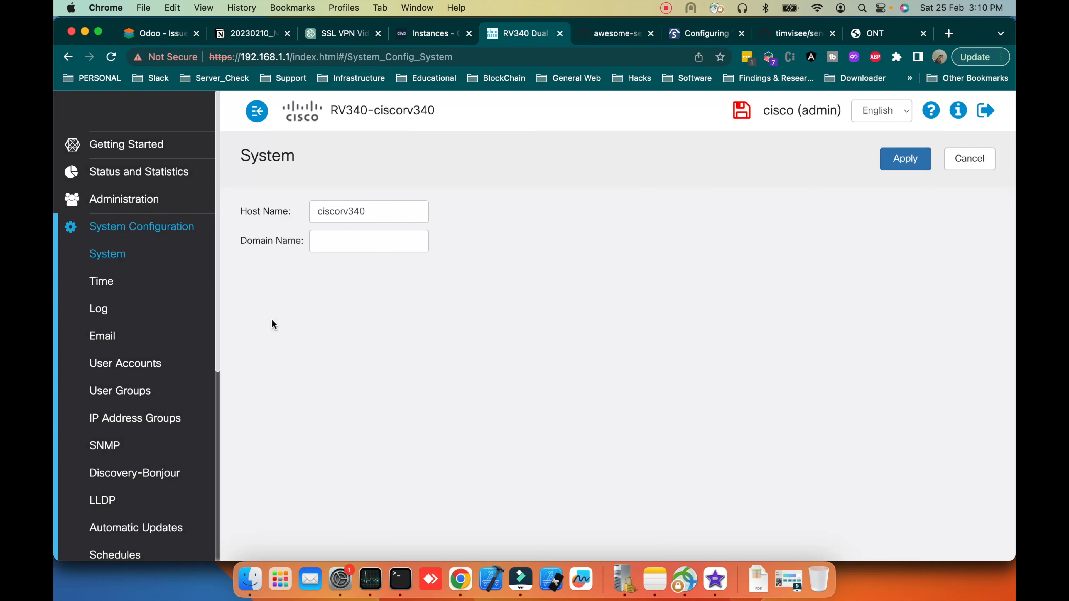
left_click(127, 395)
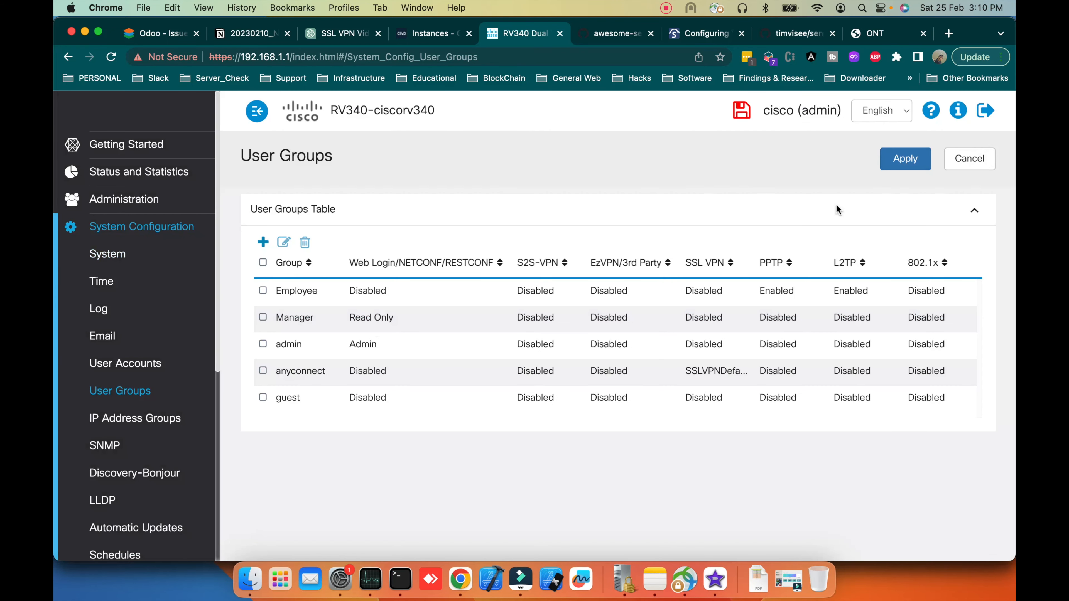
Start a new user group named sslvpn and join user1 to it
left_click(263, 242)
left_click(349, 262)
type("ss")
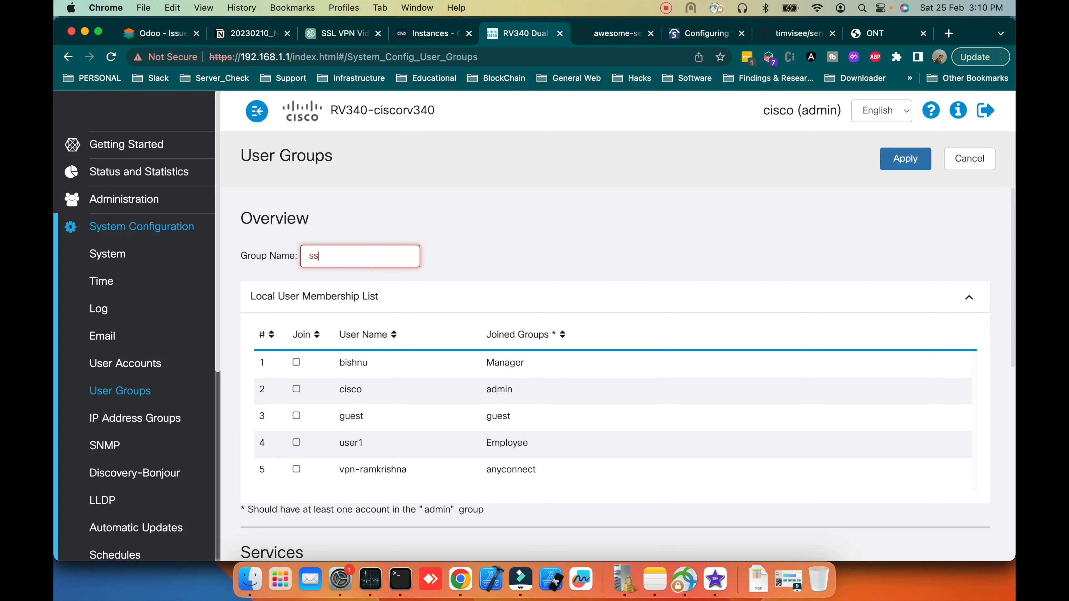
type("lvp")
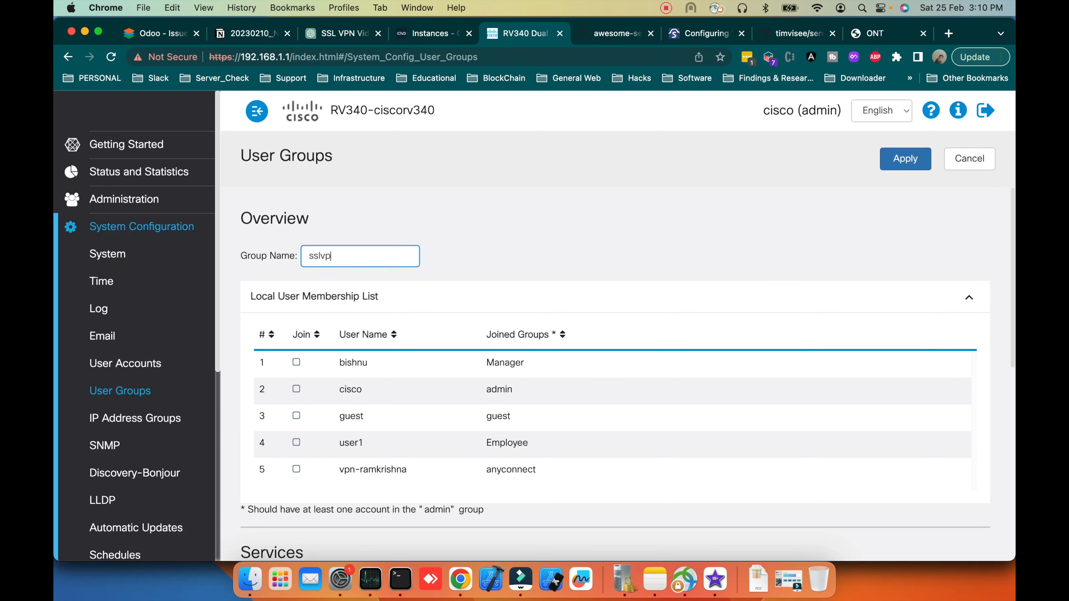
type("n")
left_click(477, 263)
scroll(324, 303, "down", 3)
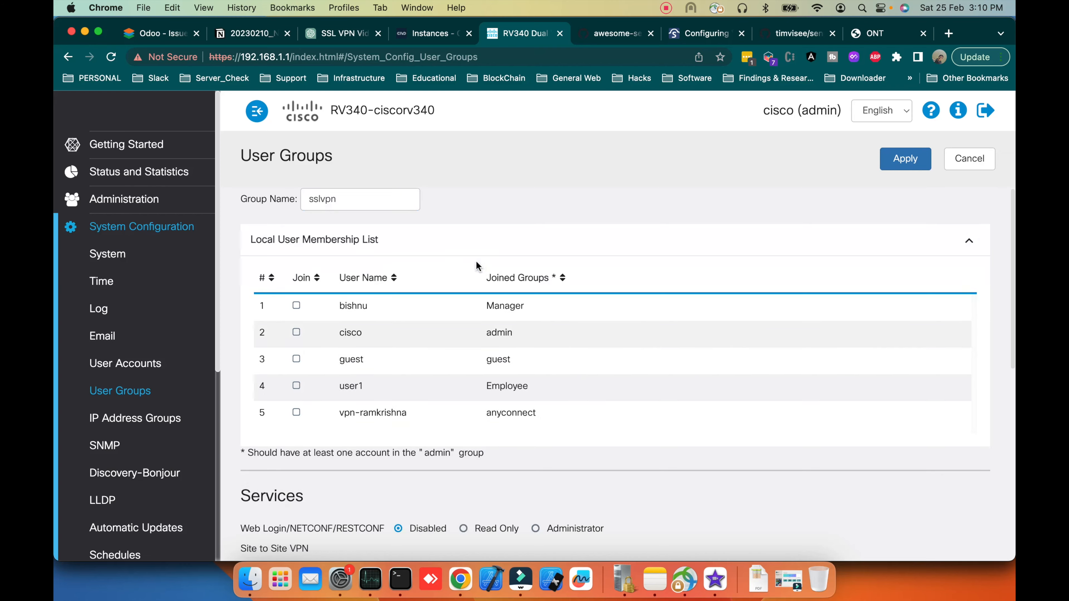
left_click(296, 319)
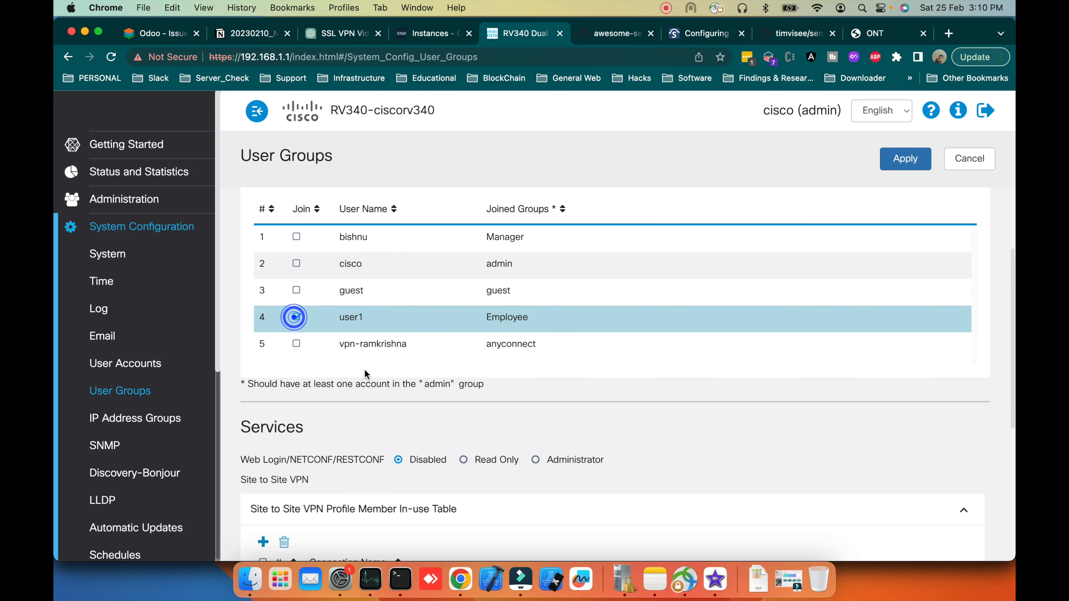
Assign the SSLVPN profile to the new group's SSL VPN service
scroll(378, 423, "down", 3)
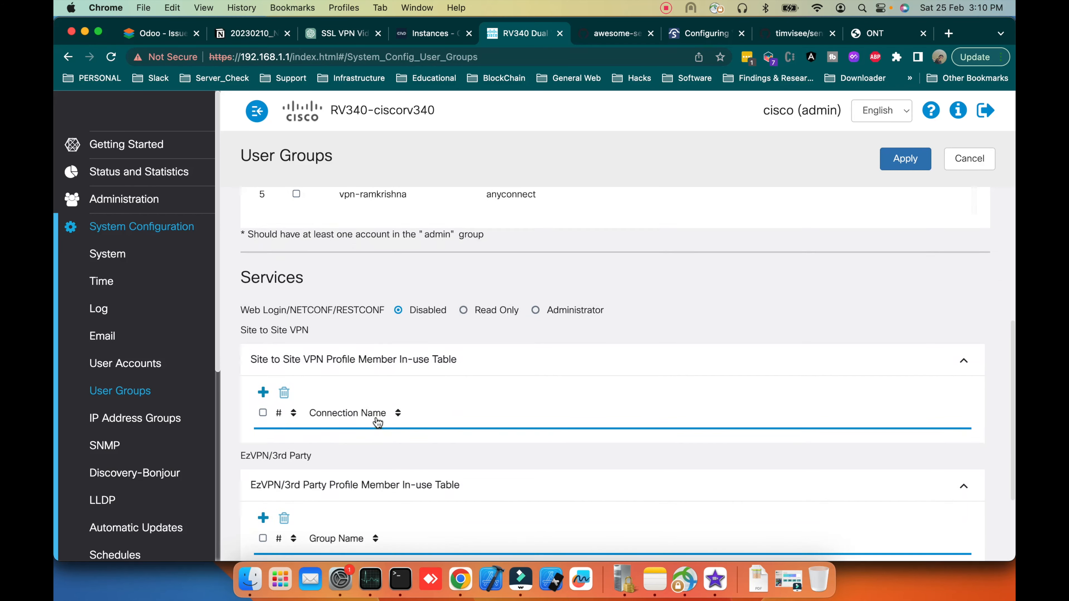
scroll(378, 422, "up", 2)
scroll(376, 417, "down", 5)
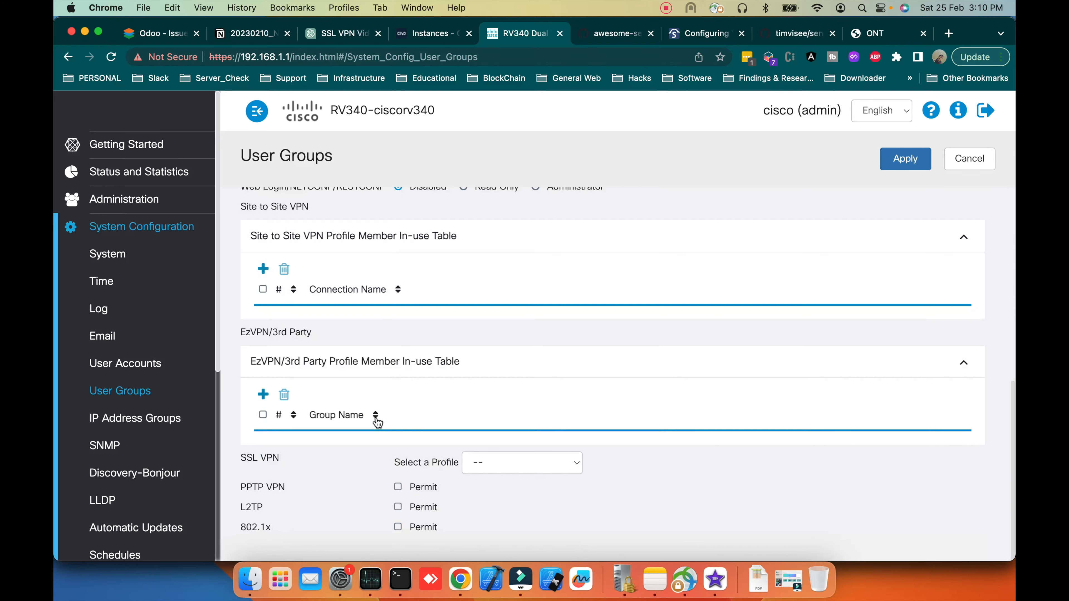
triple_click(259, 457)
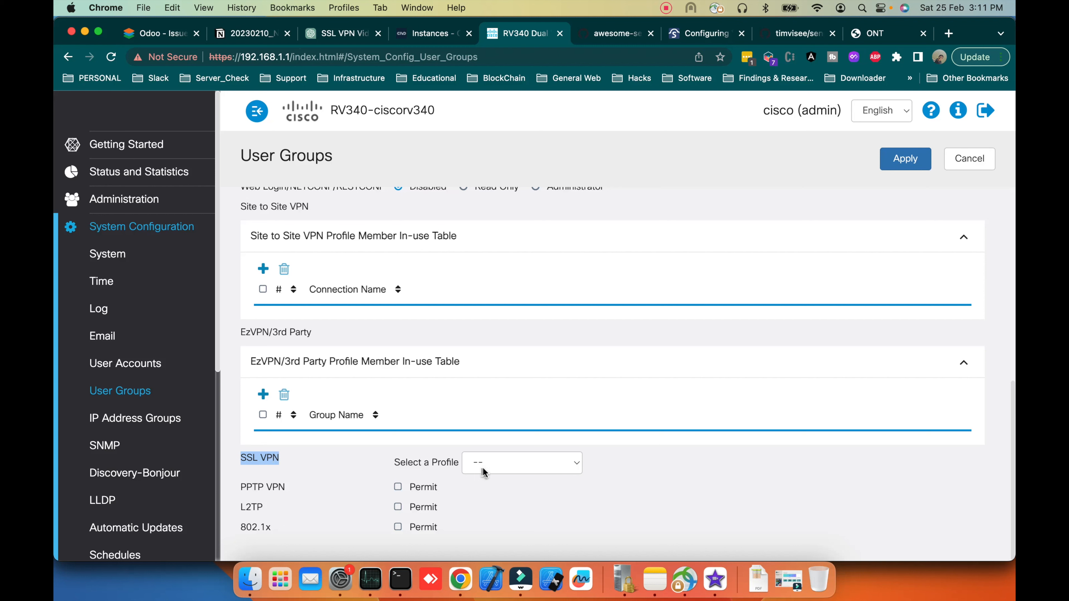
left_click(536, 464)
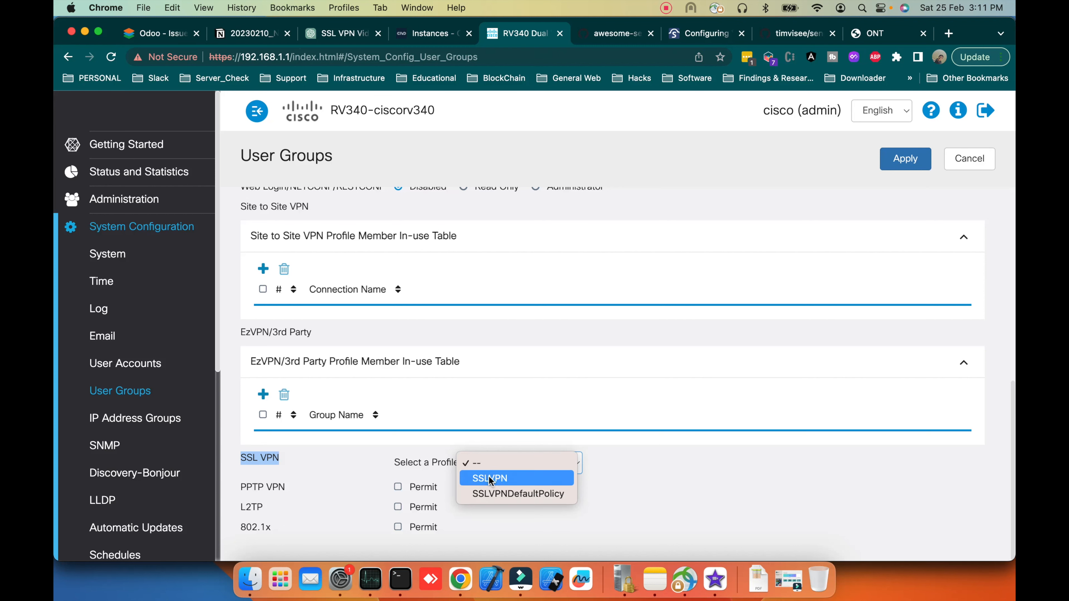
left_click(510, 480)
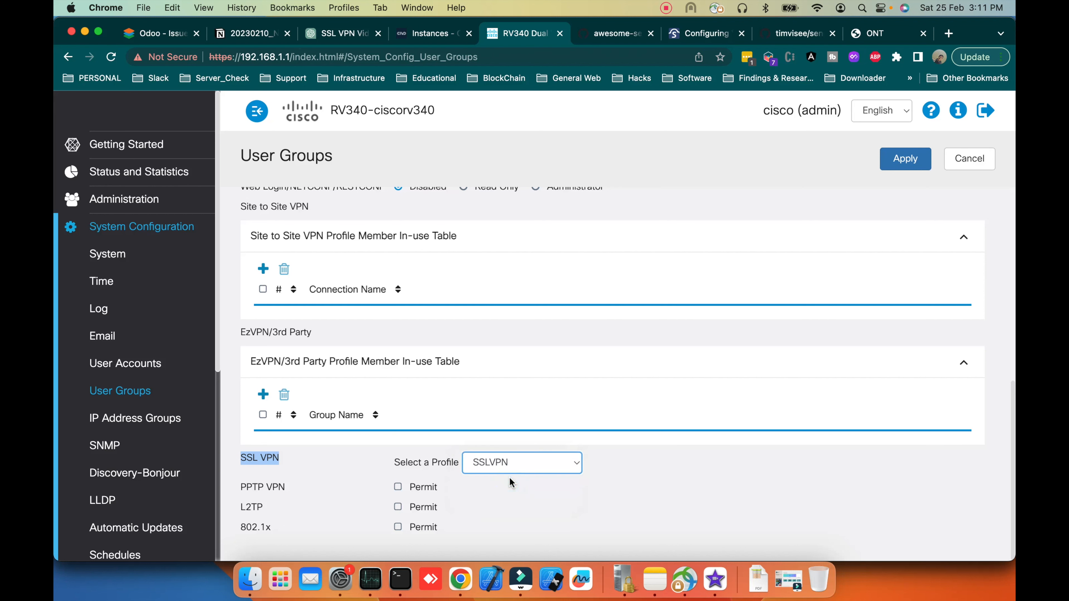
Review the joined groups in the local user membership list, toggle user1's membership, and discard the new group
scroll(663, 479, "up", 15)
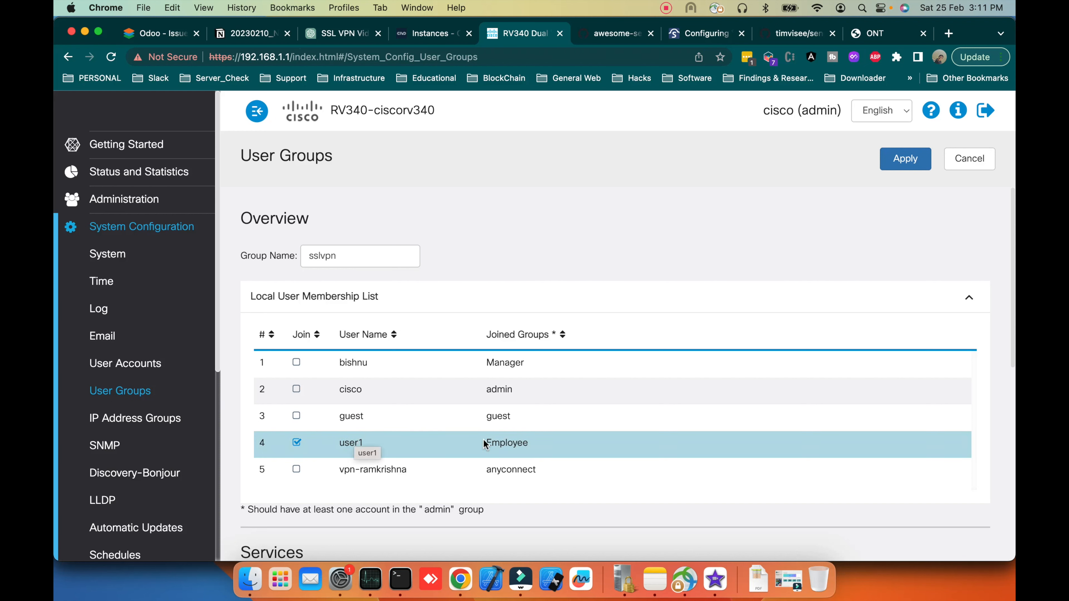
double_click(508, 445)
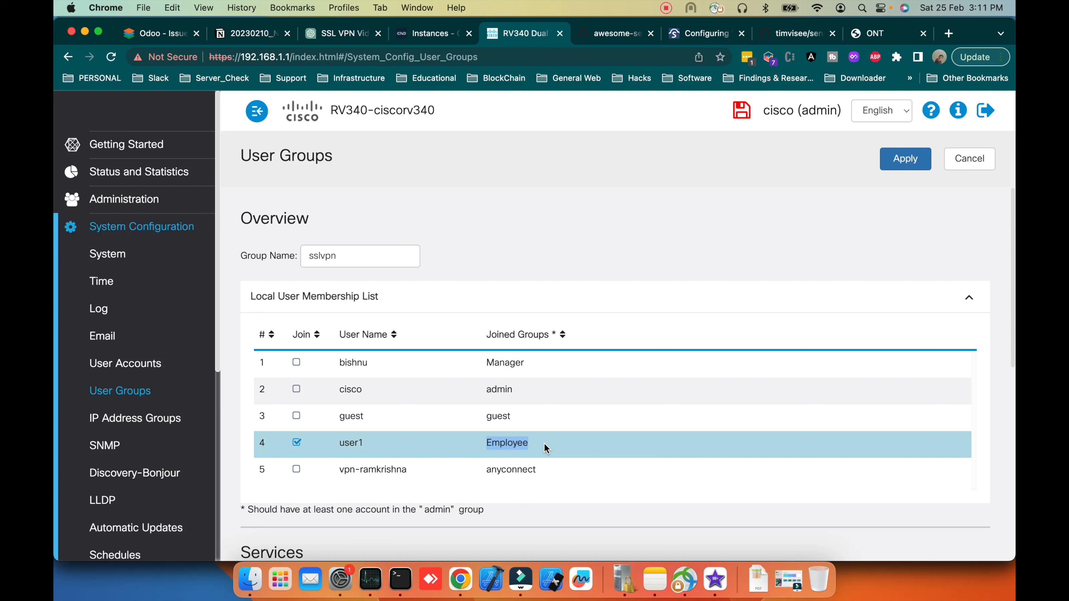
double_click(517, 469)
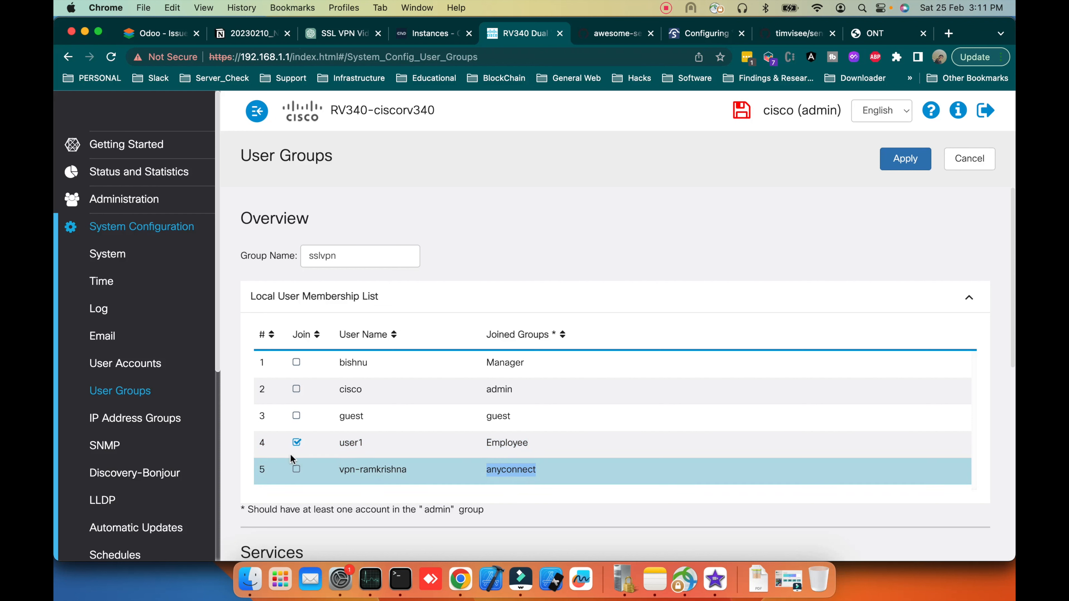
left_click(297, 444)
left_click(297, 444)
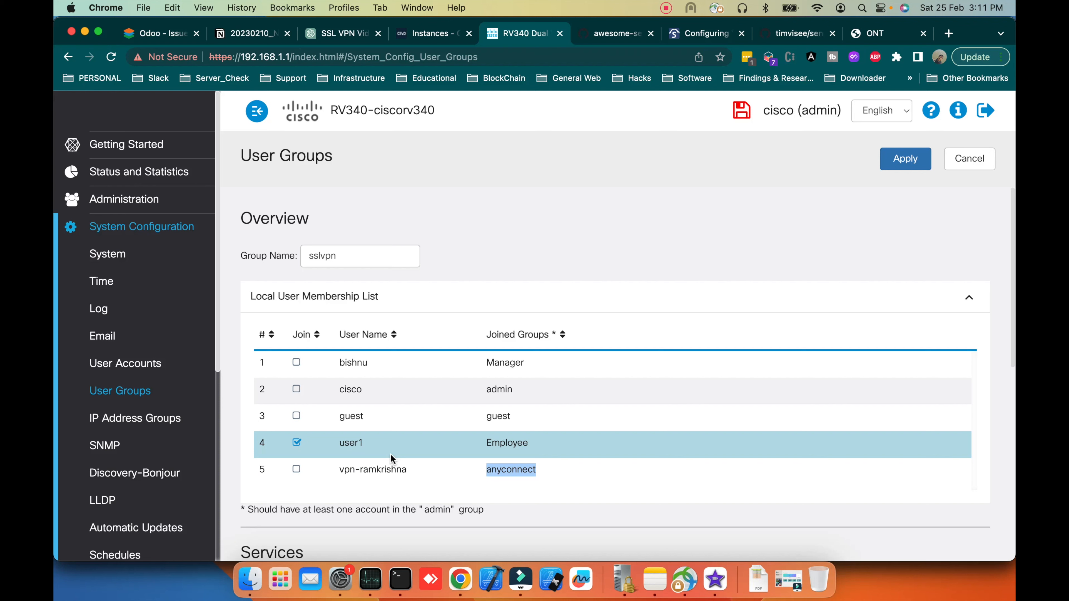
left_click(299, 443)
scroll(377, 452, "down", 10)
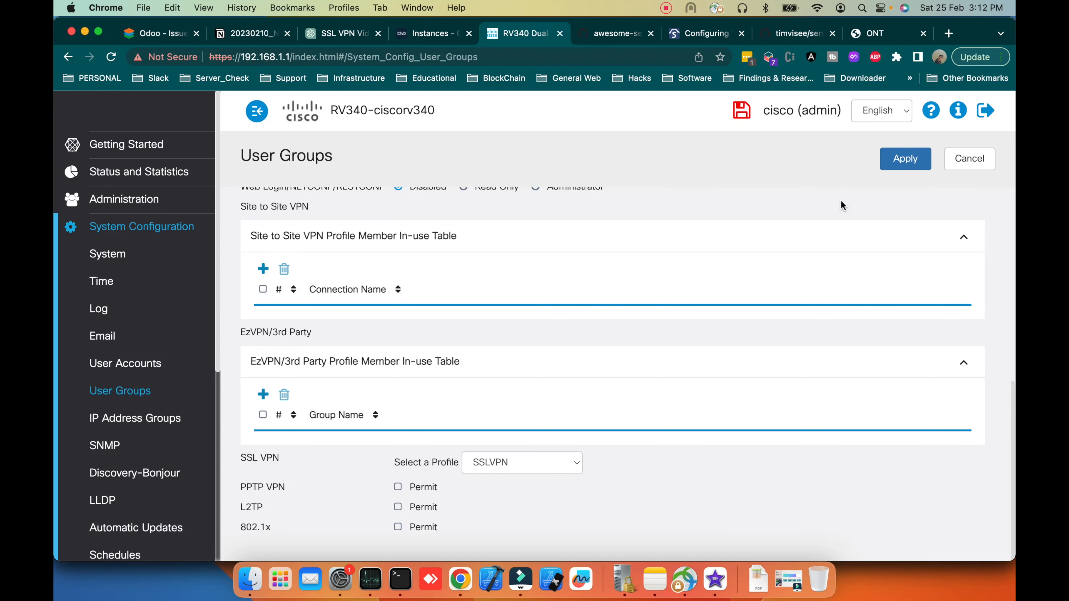
left_click(970, 164)
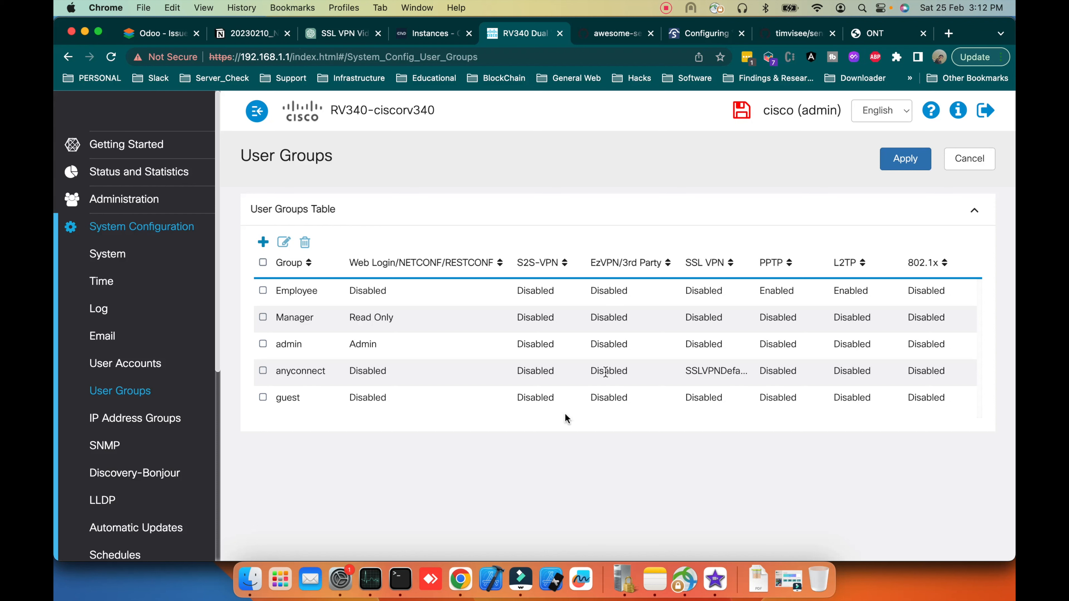
Switch to Cisco AnyConnect and show its VPN connection window
left_click(717, 8)
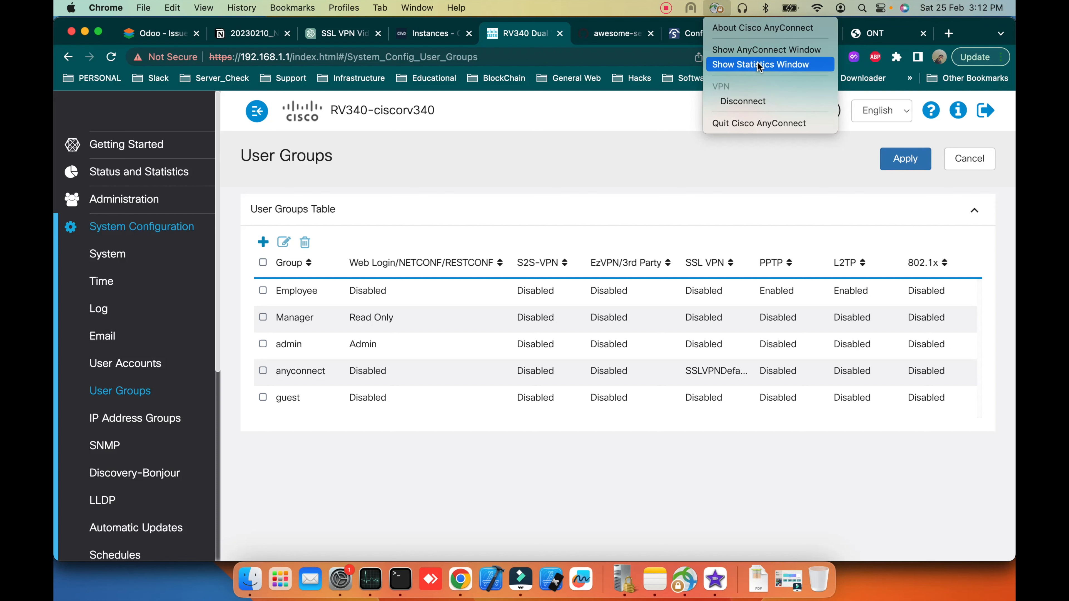
left_click(764, 51)
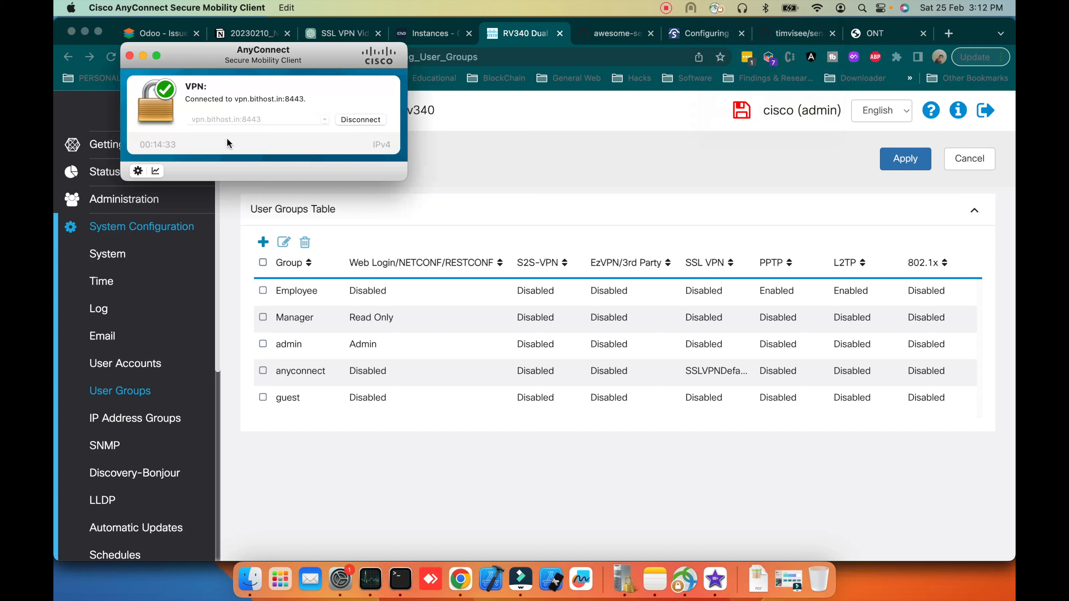